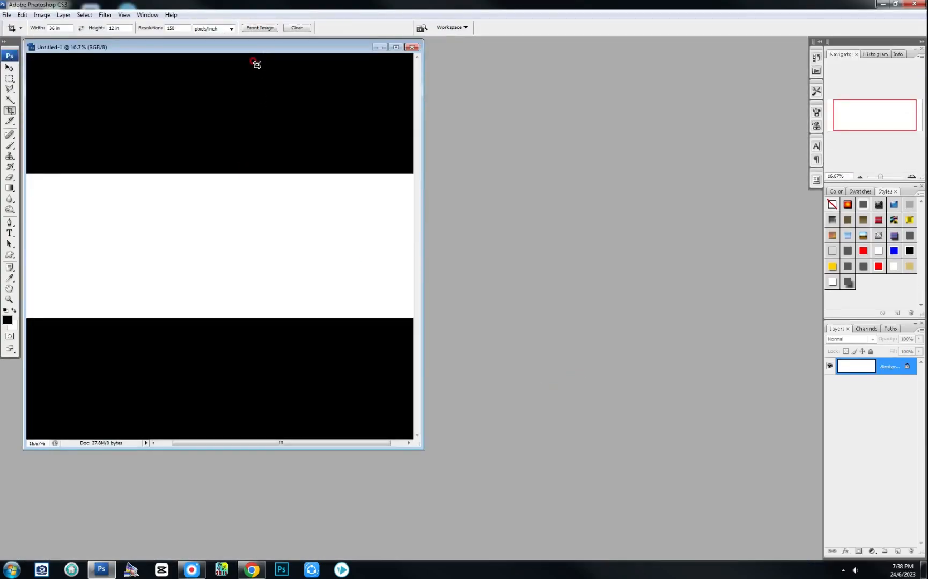
# Duplicate the blank Untitled-1 document and close the original without saving it
pyautogui.rightClick(263, 47)
pyautogui.click(266, 52)
pyautogui.click(547, 282)
pyautogui.moveTo(417, 44); pyautogui.dragTo(507, 146)
pyautogui.click(412, 47)
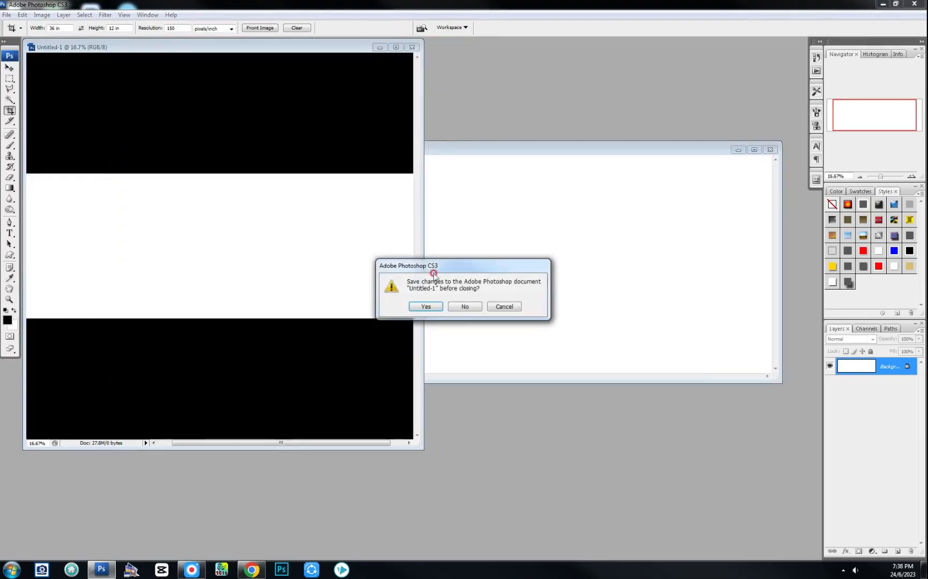
pyautogui.click(456, 304)
pyautogui.press('f')
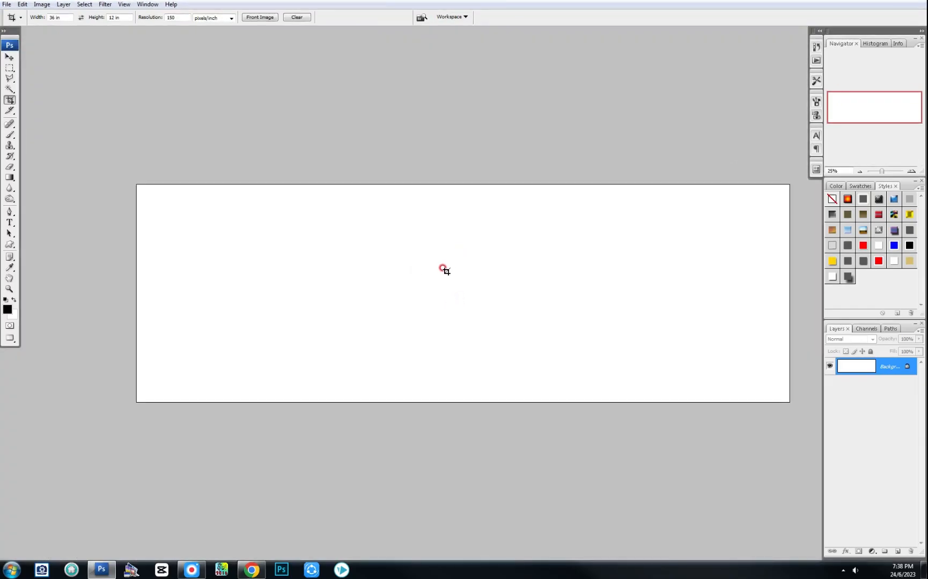
pyautogui.click(441, 267)
pyautogui.write('PRES  CNTROL')
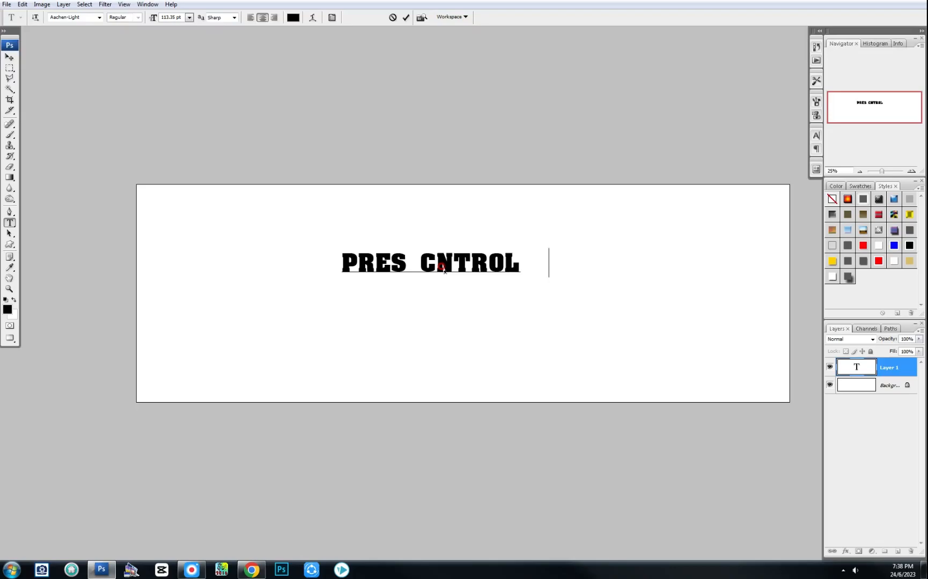
pyautogui.write('  PLUS  E')
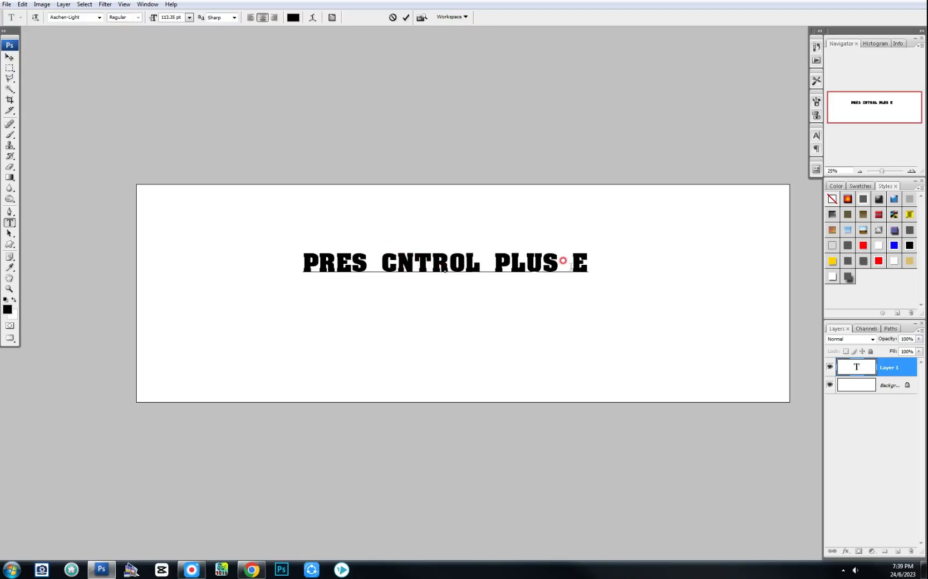
pyautogui.press('Return')
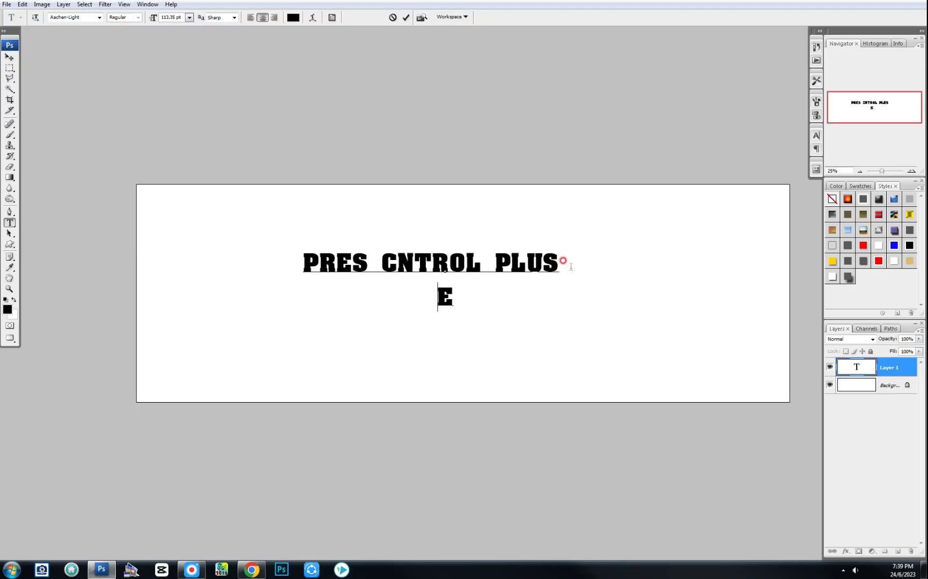
pyautogui.press('ctrl')
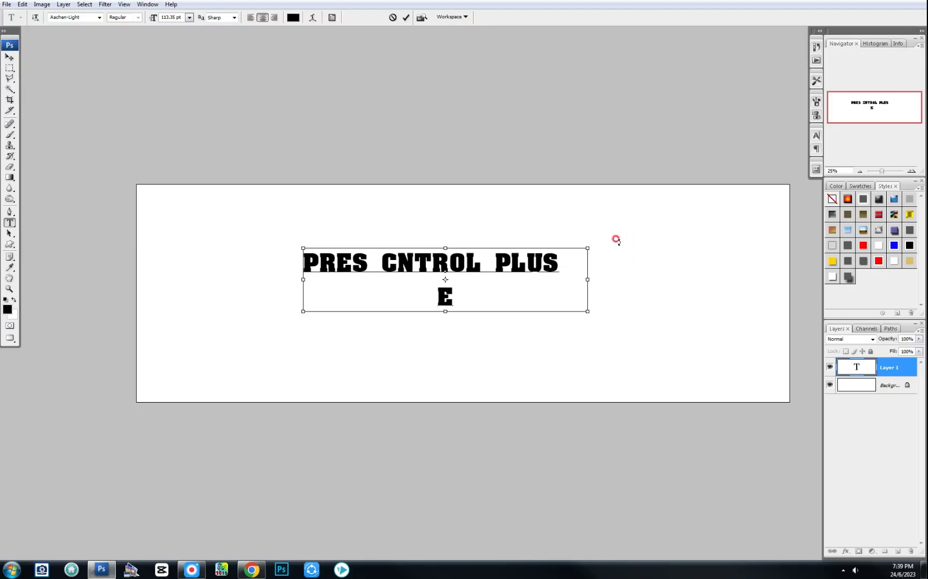
pyautogui.click(9, 57)
pyautogui.moveTo(880, 368); pyautogui.dragTo(910, 551)
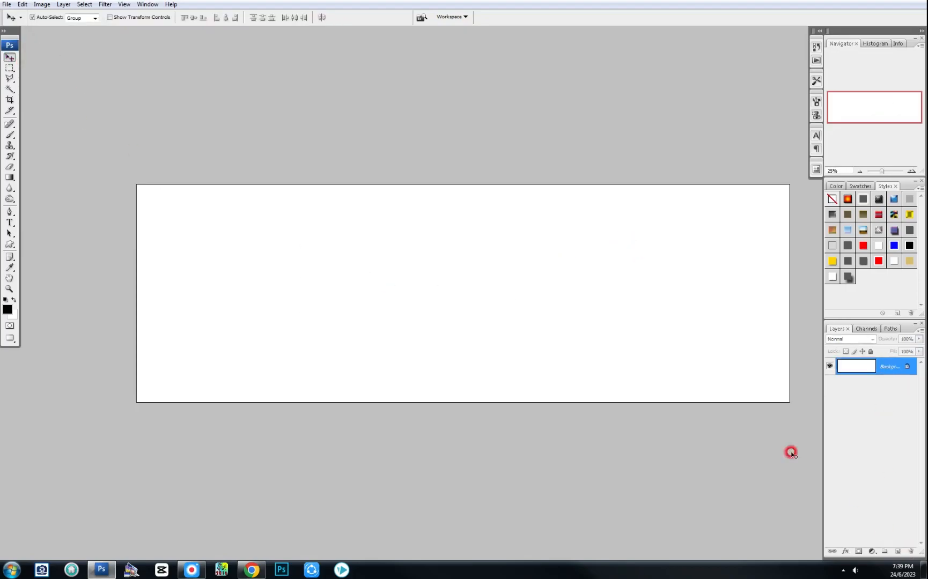
# Place a vertical guide at about 17 inches on the horizontal ruler and hide the rulers
pyautogui.click(397, 316)
pyautogui.click(467, 305)
pyautogui.hotkey('ctrl', 'r')
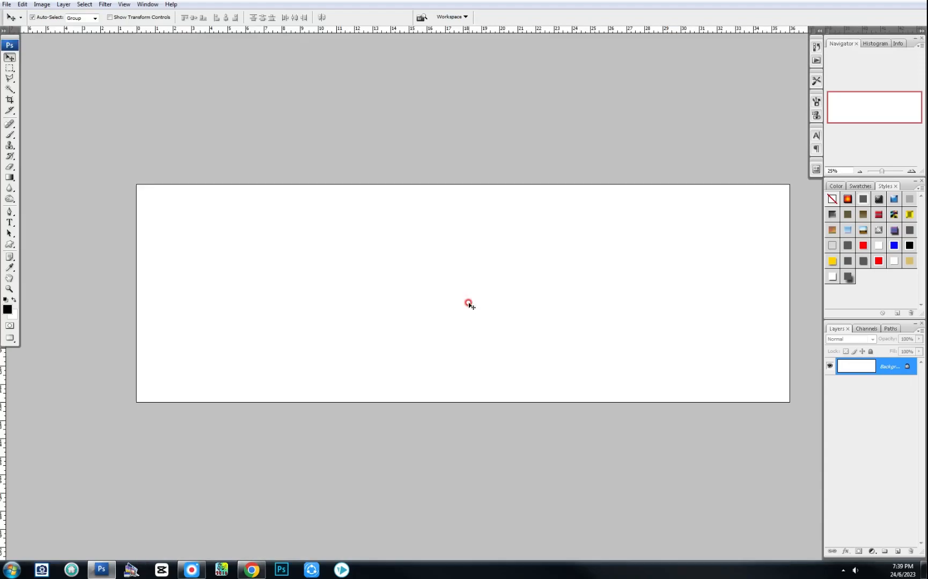
pyautogui.moveTo(3, 376); pyautogui.dragTo(445, 385)
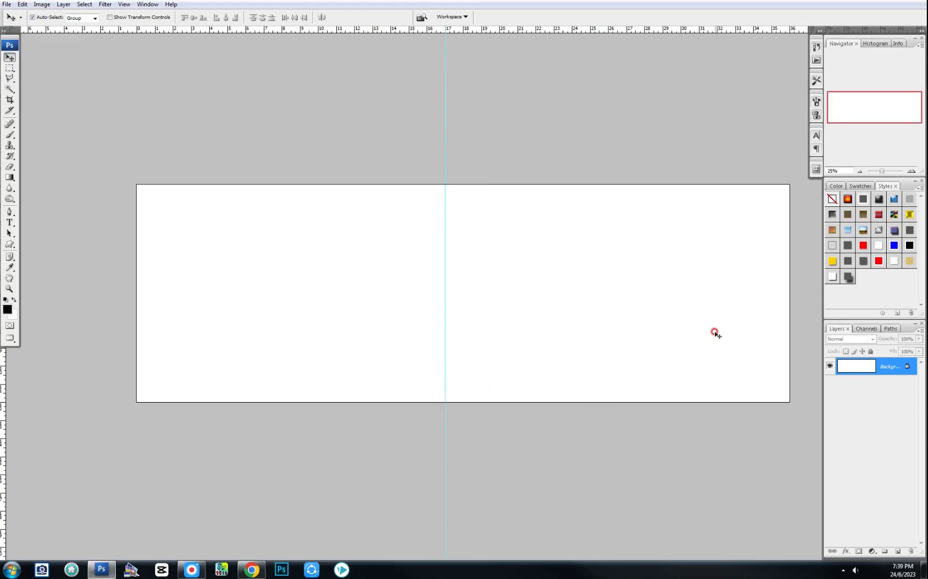
pyautogui.hotkey('ctrl', 'r')
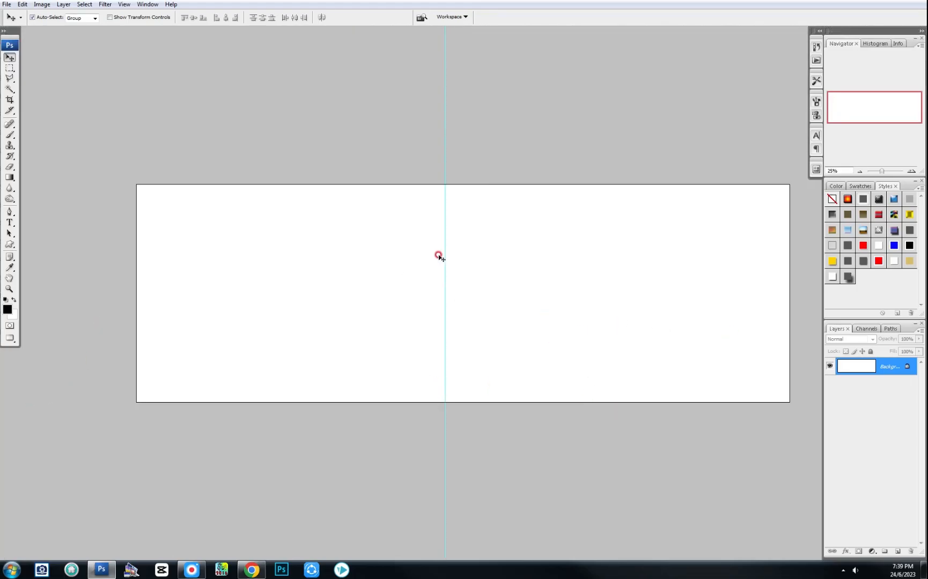
# Switch to File Explorer and open the PNG folder inside the personal data folder on Local Disk (E:)
pyautogui.click(12, 570)
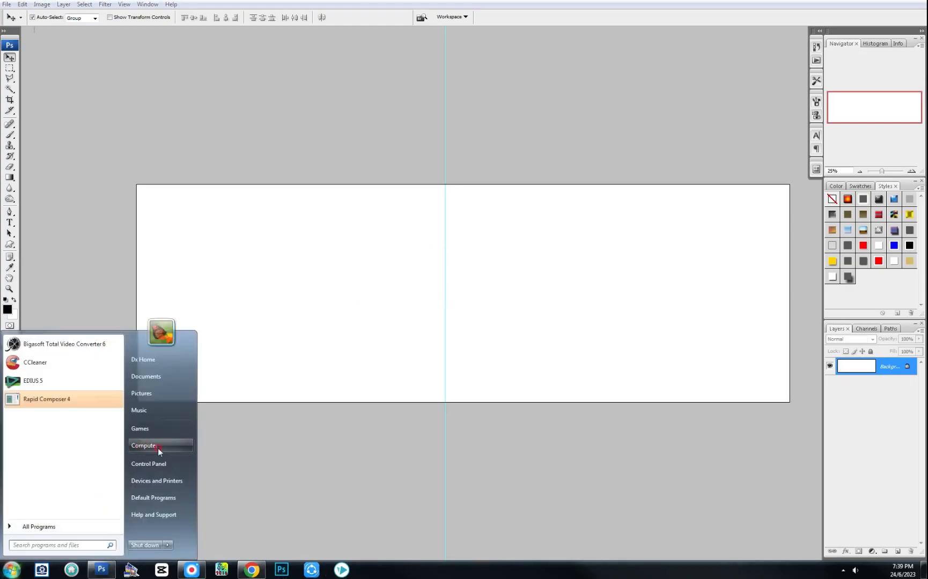
pyautogui.click(157, 448)
pyautogui.doubleClick(543, 99)
pyautogui.click(147, 79)
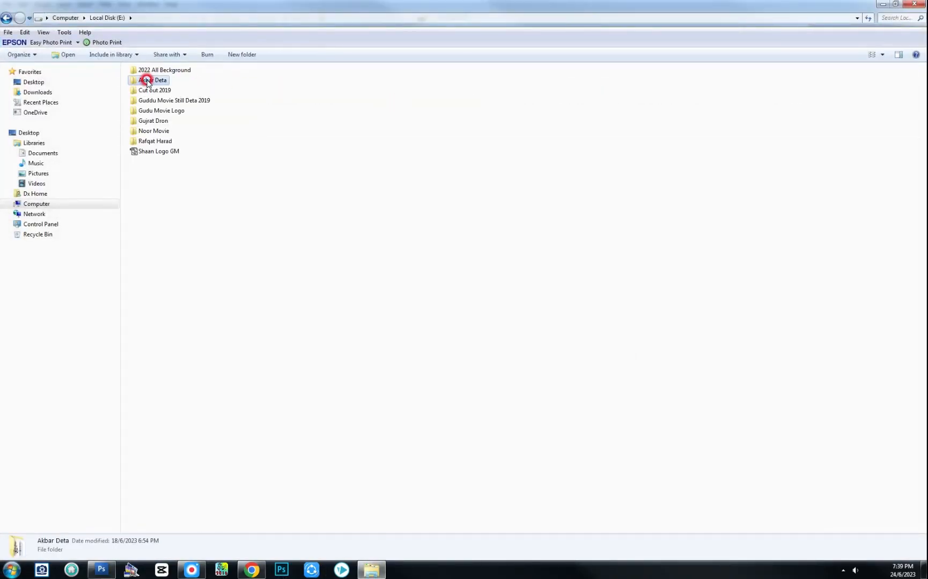
pyautogui.doubleClick(147, 81)
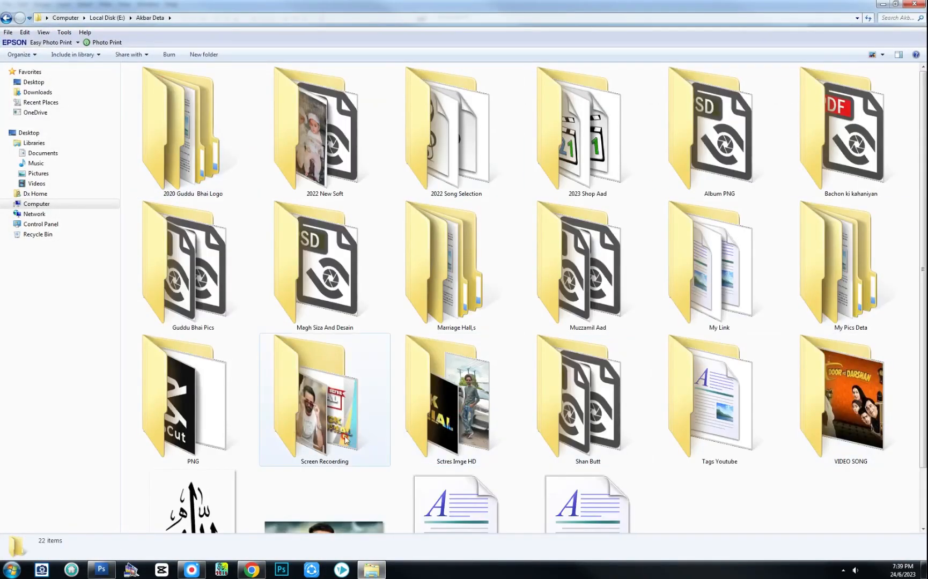
pyautogui.doubleClick(185, 400)
# Add the blue torn-paper PNG from this folder to the blank Photoshop document as a new layer
pyautogui.scroll(-3, 637, 411)
pyautogui.scroll(3, 637, 411)
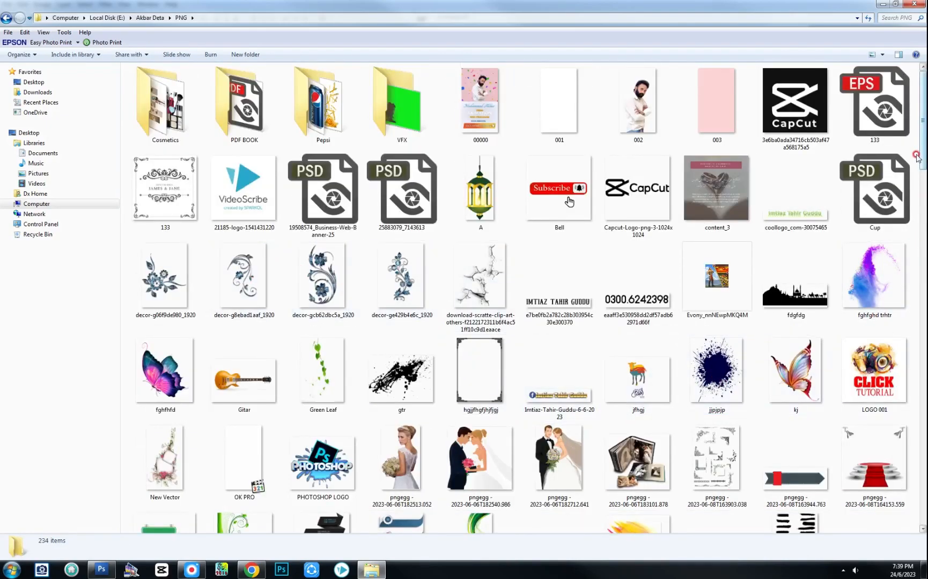
pyautogui.moveTo(923, 144); pyautogui.dragTo(912, 259)
pyautogui.click(234, 311)
pyautogui.moveTo(235, 307); pyautogui.dragTo(414, 342)
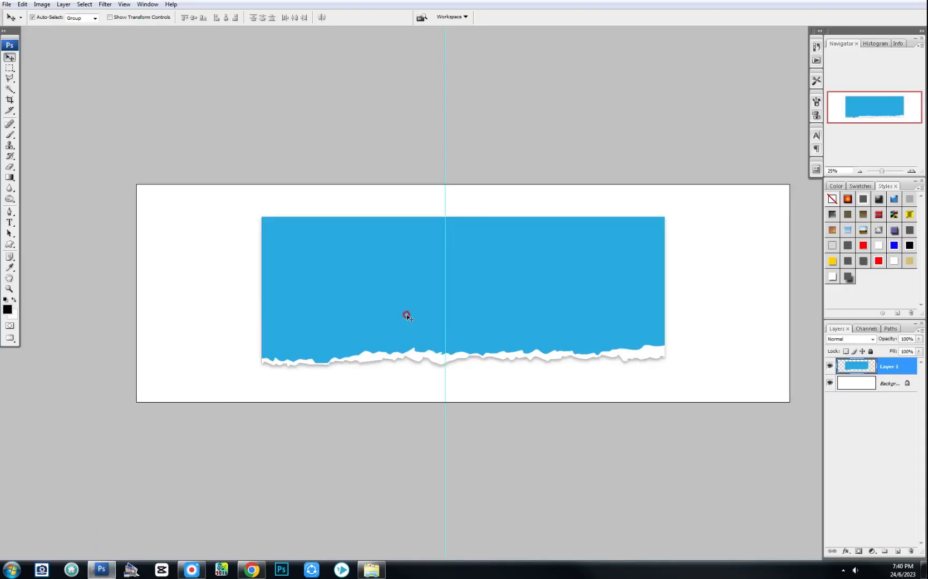
pyautogui.hotkey('ctrl', 't')
pyautogui.rightClick(422, 306)
pyautogui.click(477, 416)
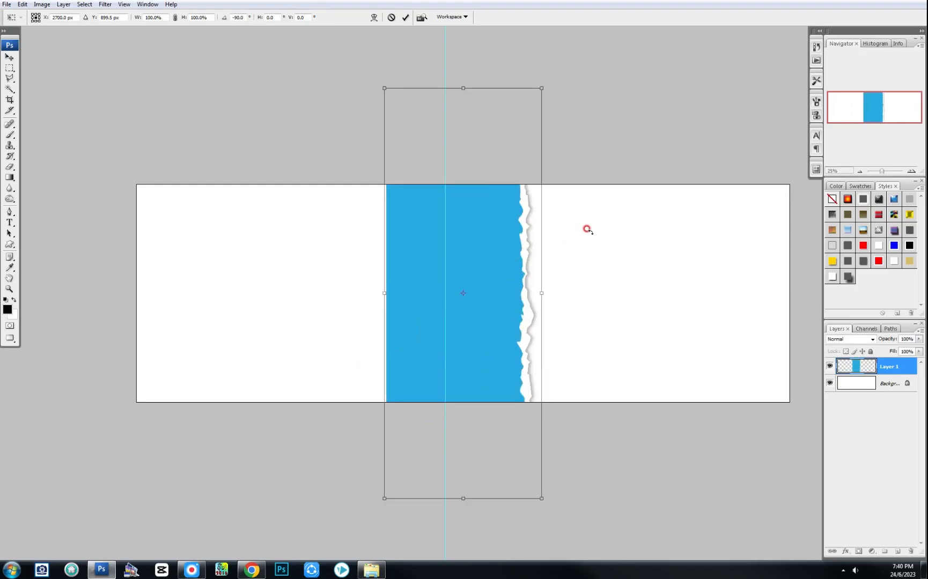
pyautogui.rightClick(497, 279)
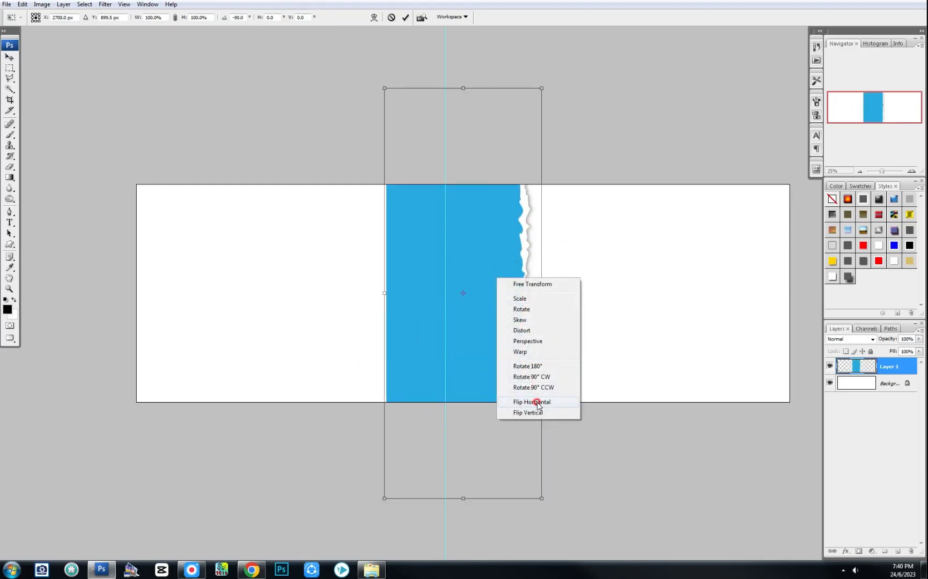
pyautogui.click(538, 403)
pyautogui.moveTo(518, 306); pyautogui.dragTo(410, 275)
pyautogui.moveTo(507, 269); pyautogui.dragTo(507, 283)
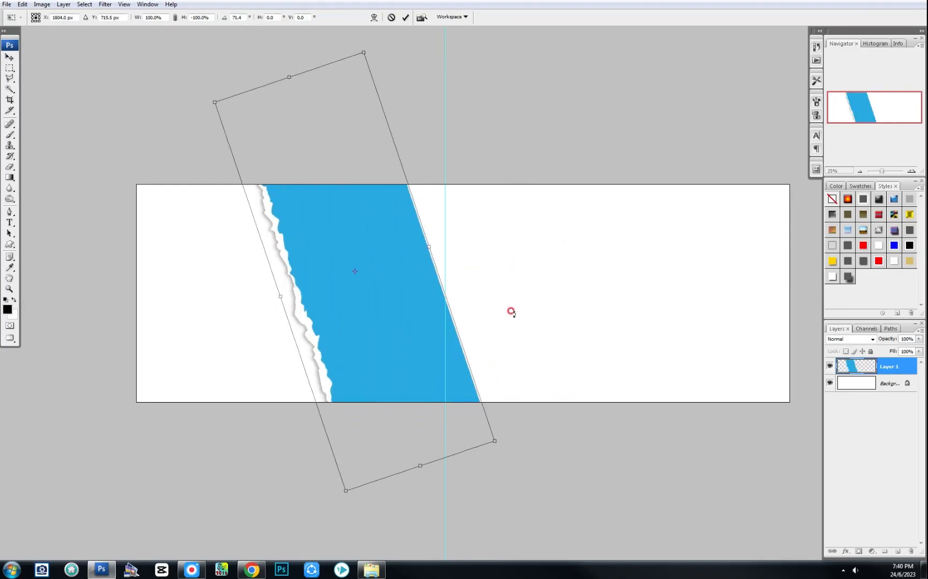
pyautogui.hotkey('ctrl', '-')
pyautogui.moveTo(478, 367); pyautogui.dragTo(641, 302)
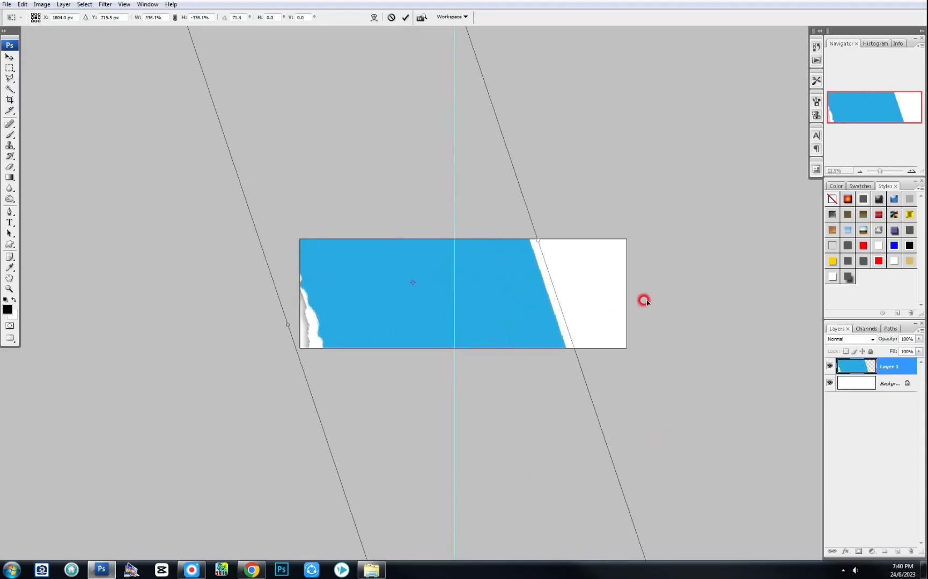
pyautogui.moveTo(479, 277); pyautogui.dragTo(498, 290)
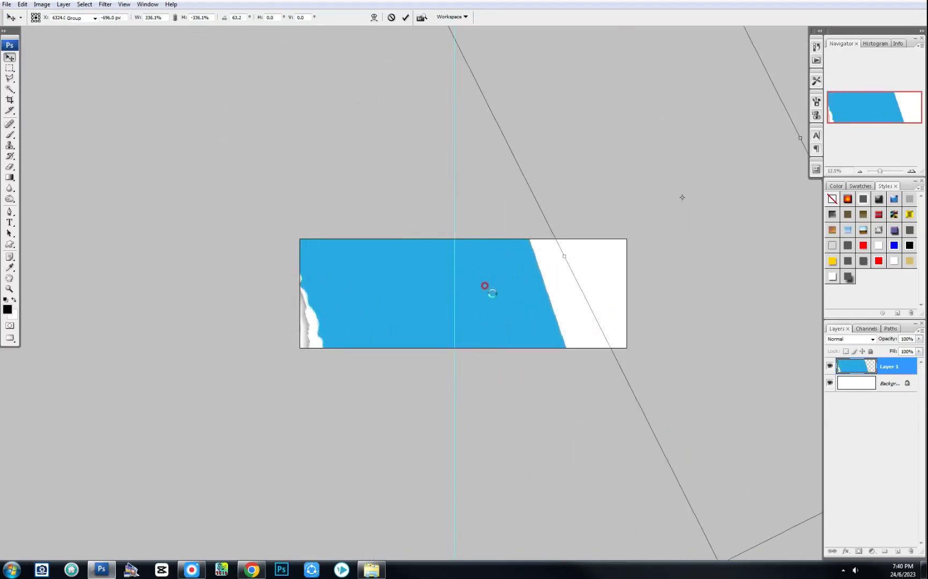
pyautogui.hotkey('ctrl', 'z')
# Rotate the torn-paper layer to 55.5°, scale it to 317% and position its torn edge diagonally across the canvas's left half
pyautogui.hotkey('ctrl', 't')
pyautogui.rightClick(488, 296)
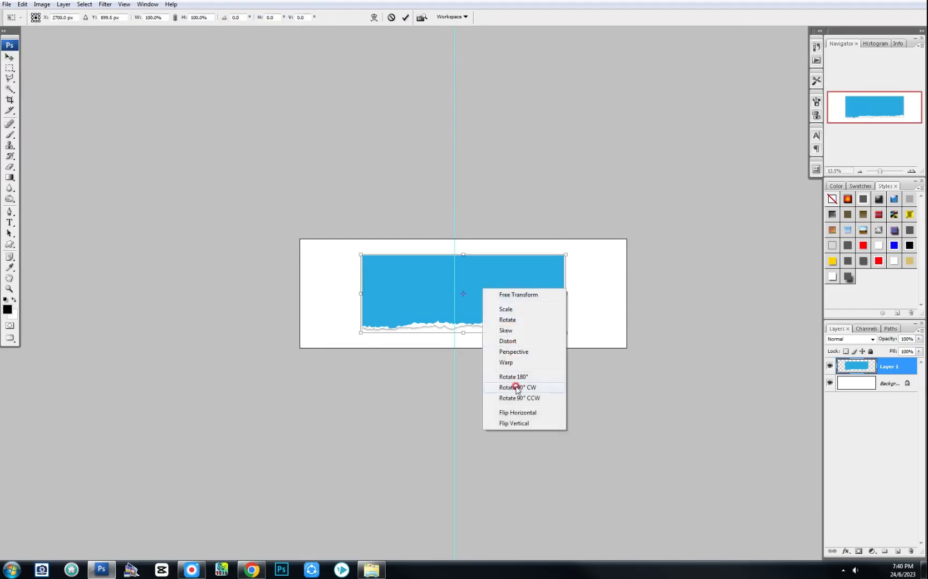
pyautogui.click(512, 385)
pyautogui.moveTo(503, 325); pyautogui.dragTo(553, 377)
pyautogui.moveTo(663, 408); pyautogui.dragTo(528, 363)
pyautogui.moveTo(681, 326); pyautogui.dragTo(788, 406)
pyautogui.moveTo(580, 293); pyautogui.dragTo(540, 285)
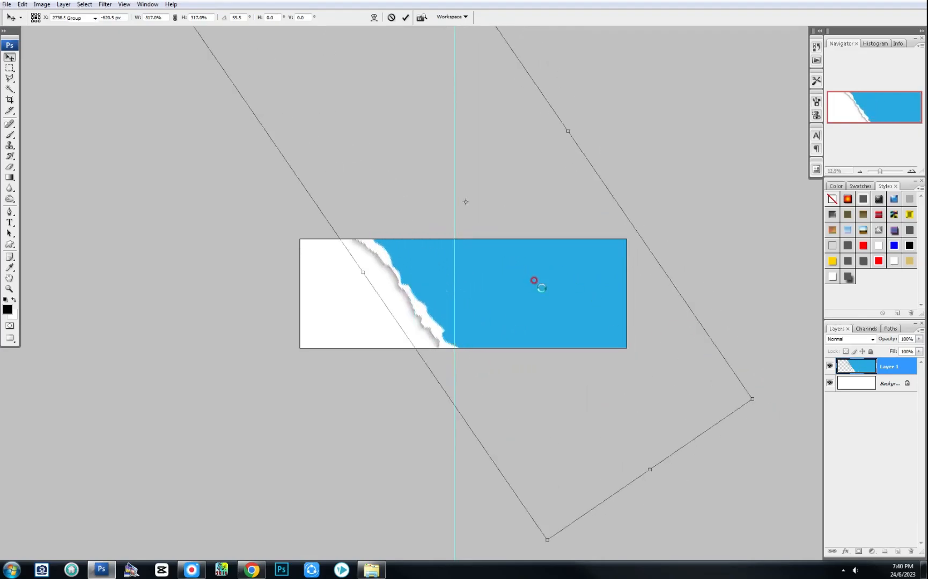
pyautogui.scroll(1, 480, 284)
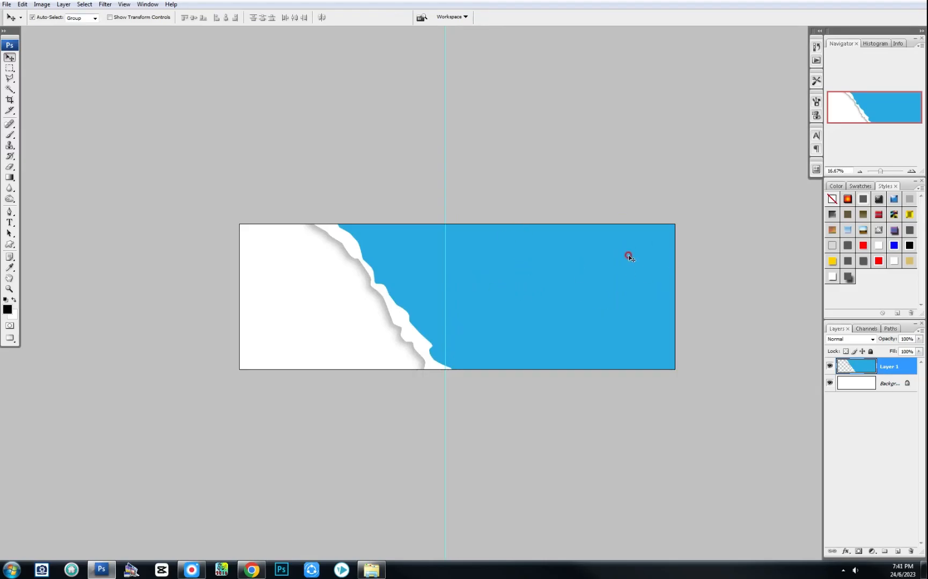
pyautogui.press('m')
pyautogui.moveTo(663, 376); pyautogui.dragTo(697, 383)
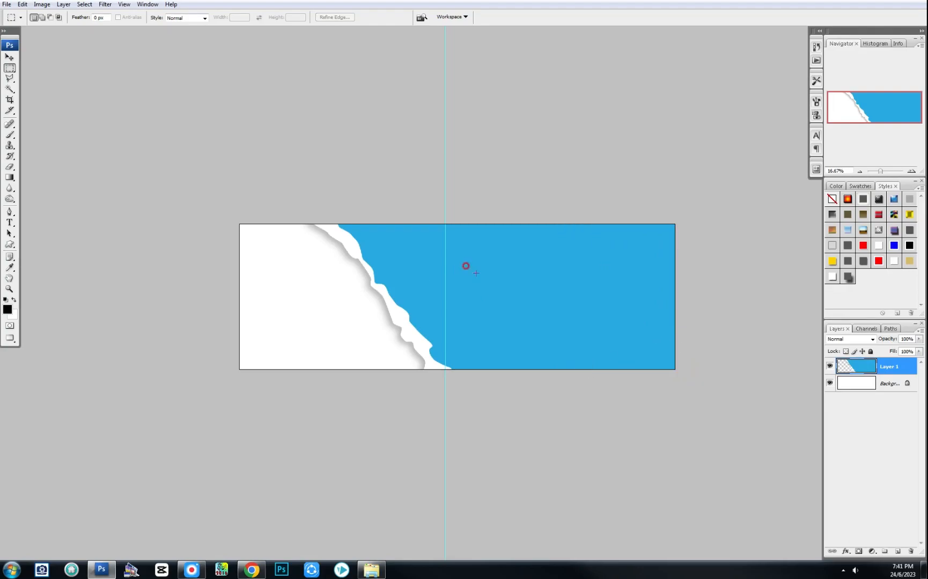
# Switch to File Explorer and open the Background 2017 folder inside 2022 All Beckground on drive E
pyautogui.click(371, 570)
pyautogui.press('BackSpace')
pyautogui.press('BackSpace')
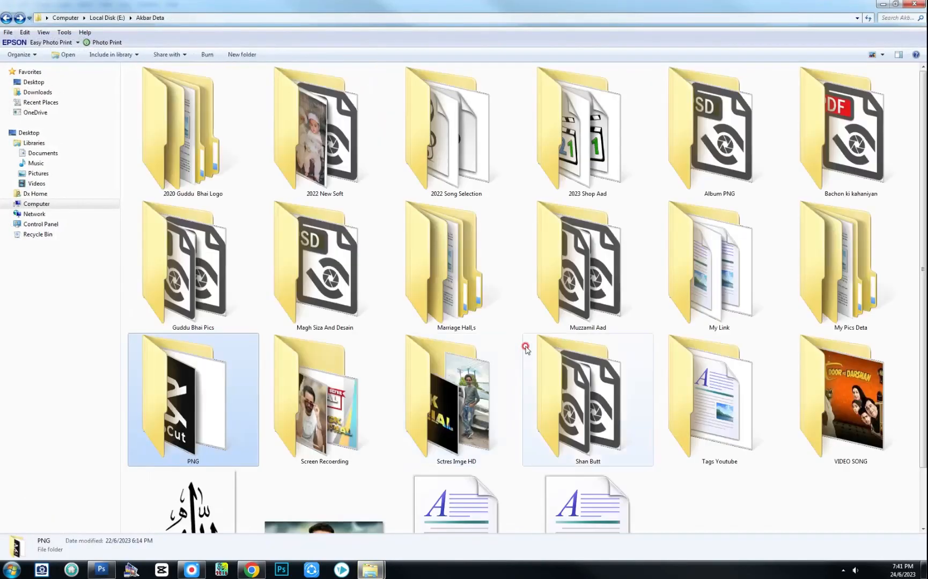
pyautogui.doubleClick(164, 71)
pyautogui.click(176, 123)
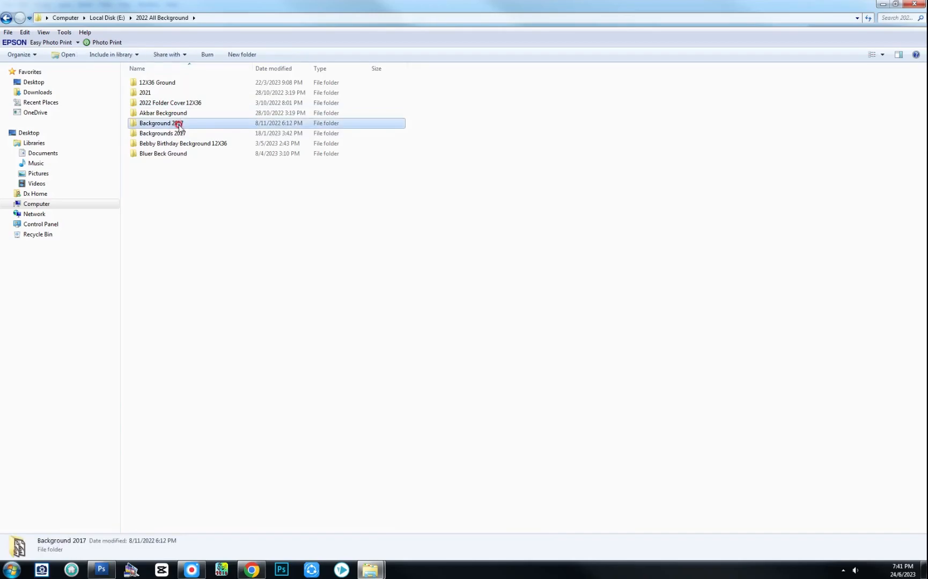
pyautogui.doubleClick(176, 123)
pyautogui.doubleClick(156, 85)
pyautogui.doubleClick(156, 92)
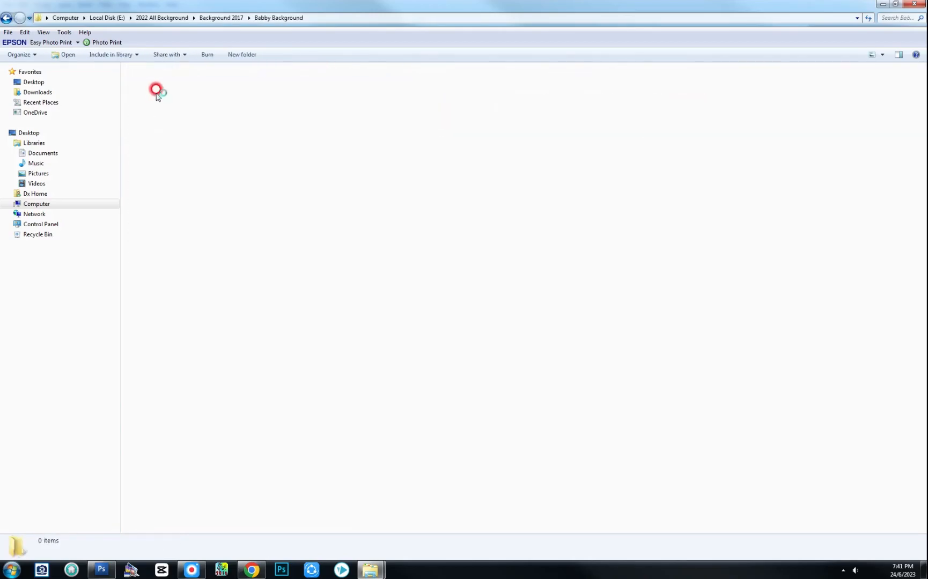
pyautogui.press('BackSpace')
pyautogui.click(177, 70)
pyautogui.click(177, 70)
# Show the folder contents as icons and bring the mottled brown-green backdrop image from b---g > Studio into Photoshop
pyautogui.click(882, 54)
pyautogui.click(877, 33)
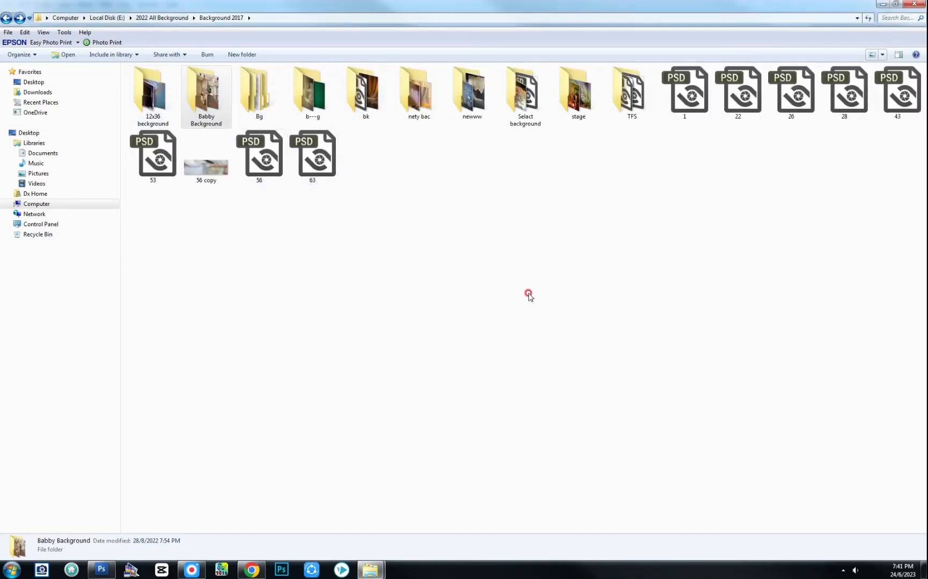
pyautogui.scroll(5, 529, 295)
pyautogui.doubleClick(568, 132)
pyautogui.doubleClick(206, 96)
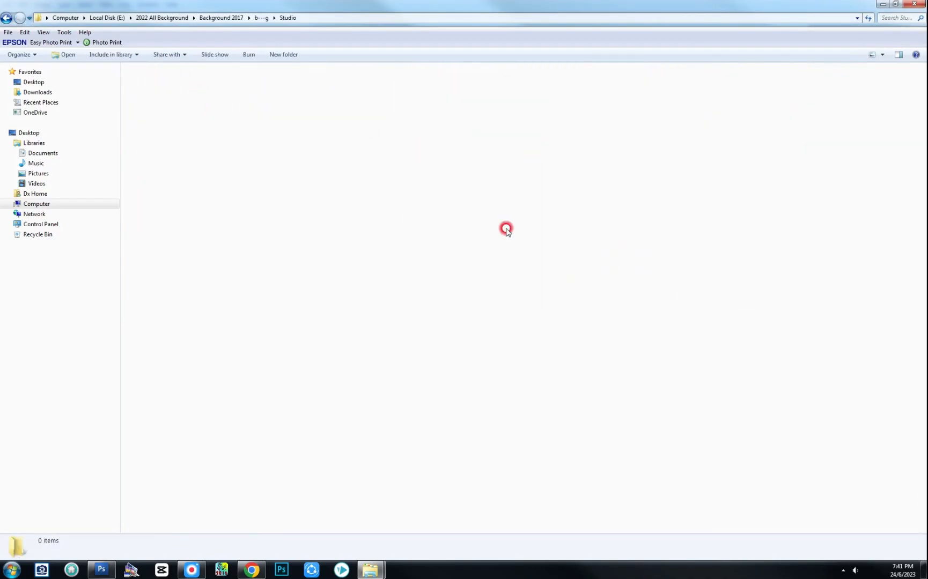
pyautogui.moveTo(363, 227); pyautogui.dragTo(560, 427)
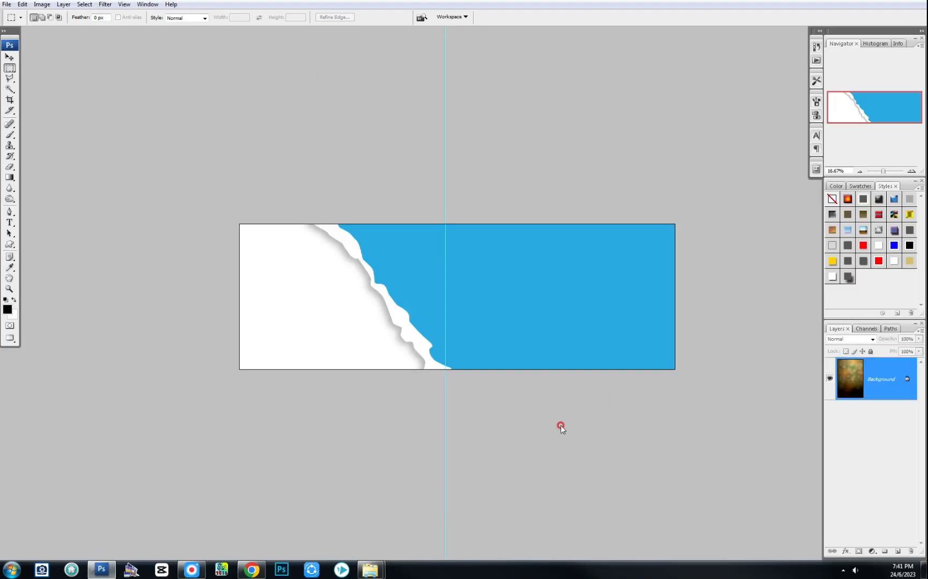
pyautogui.press('Escape')
# Select the blue area with the Magic Wand, paste the backdrop into it, and stretch the backdrop beyond the canvas edges
pyautogui.press('w')
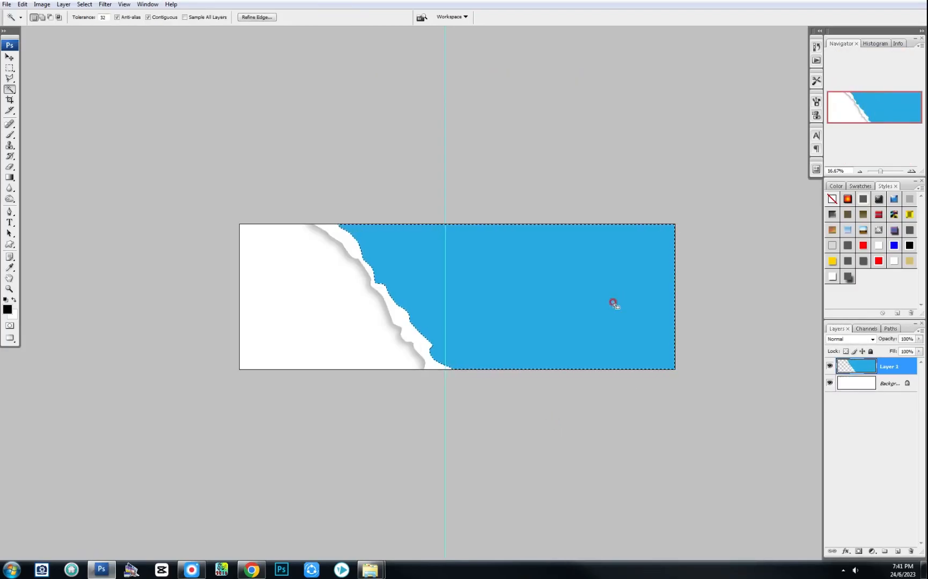
pyautogui.hotkey('ctrl', 'shift', 'v')
pyautogui.hotkey('ctrl', 't')
pyautogui.moveTo(555, 297); pyautogui.dragTo(700, 292)
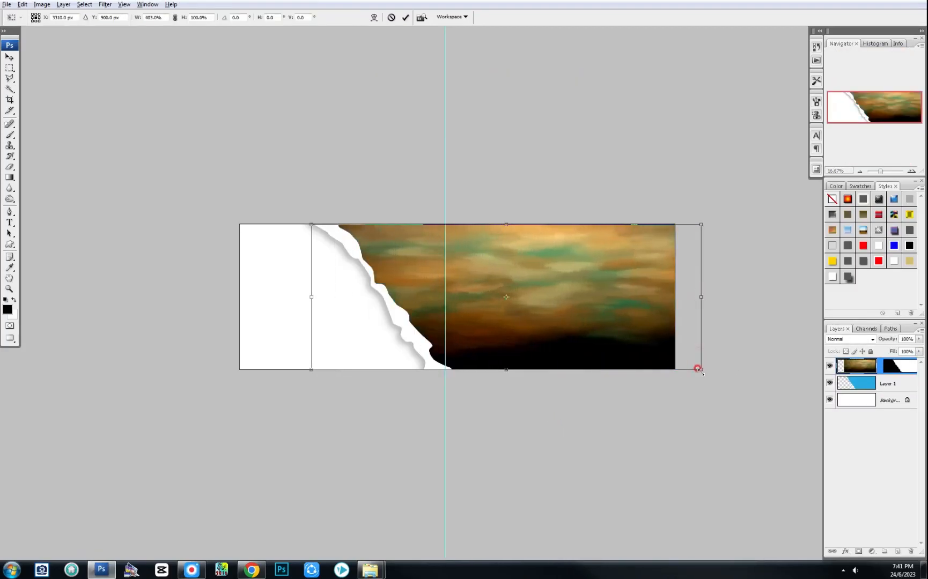
pyautogui.moveTo(698, 369); pyautogui.dragTo(744, 385)
pyautogui.press('Return')
# Stretch the pasted backdrop taller and merge it down into the torn-paper layer
pyautogui.press('v')
pyautogui.hotkey('ctrl', 't')
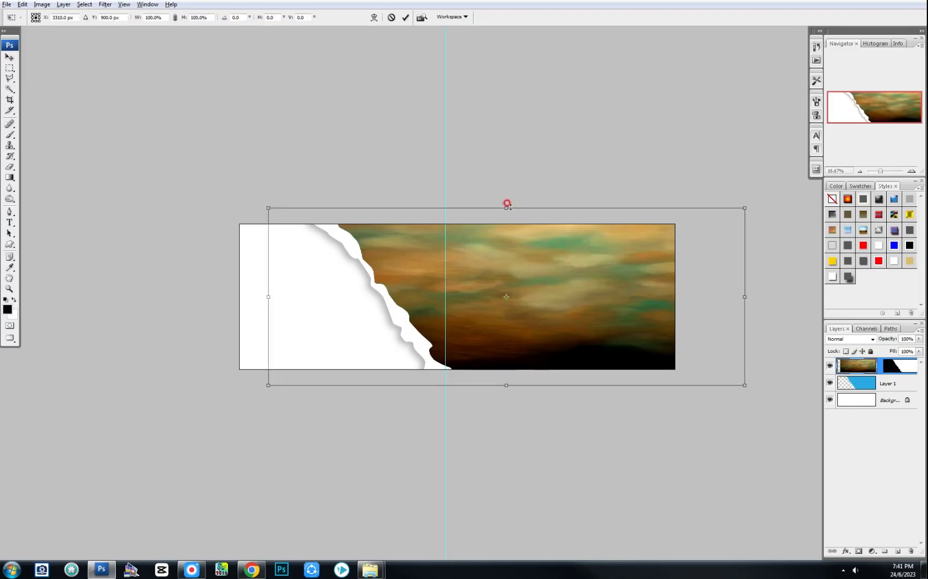
pyautogui.moveTo(511, 203); pyautogui.dragTo(498, 139)
pyautogui.press('Return')
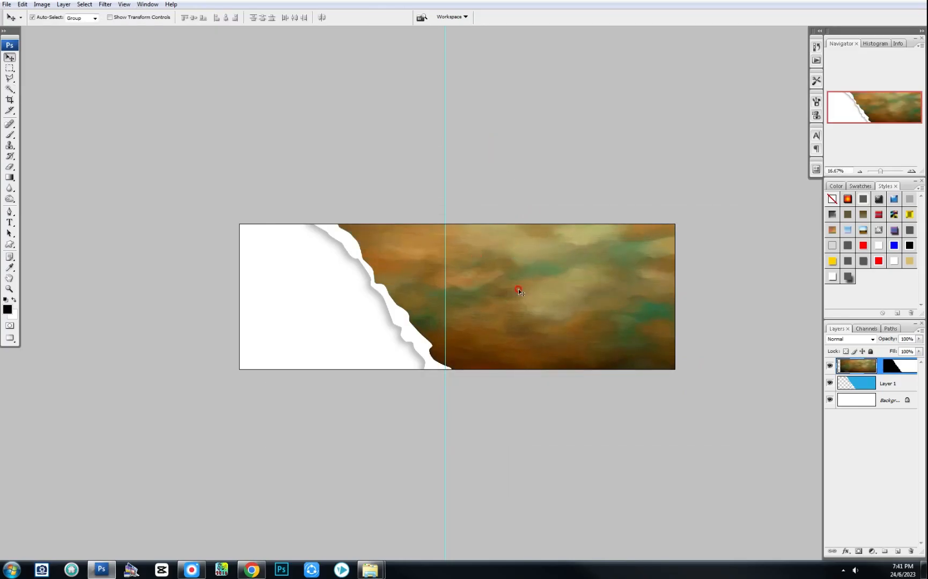
pyautogui.hotkey('ctrl', 'e')
pyautogui.moveTo(534, 327); pyautogui.dragTo(570, 326)
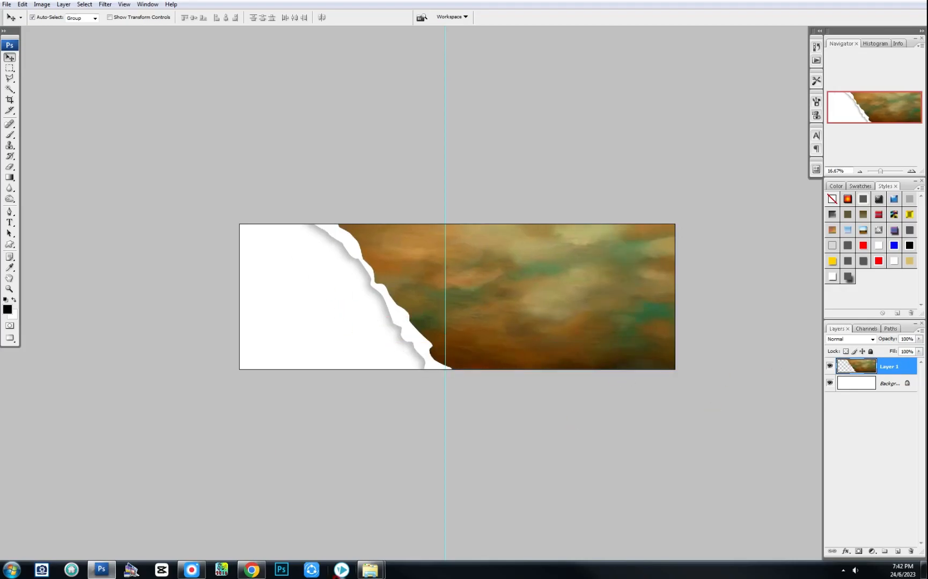
# Bring the sunflower image pngegg - 2023-06-08T171927.604 from Akbar Deta > PNG into the Photoshop layout and place it on the white area
pyautogui.moveTo(370, 570)
pyautogui.click(346, 542)
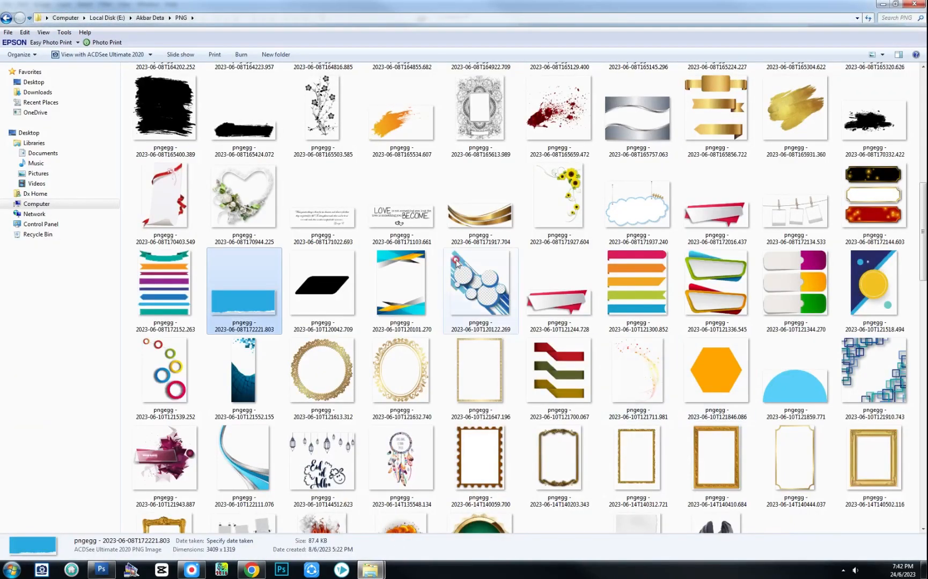
pyautogui.moveTo(575, 215); pyautogui.dragTo(366, 369)
pyautogui.click(879, 379)
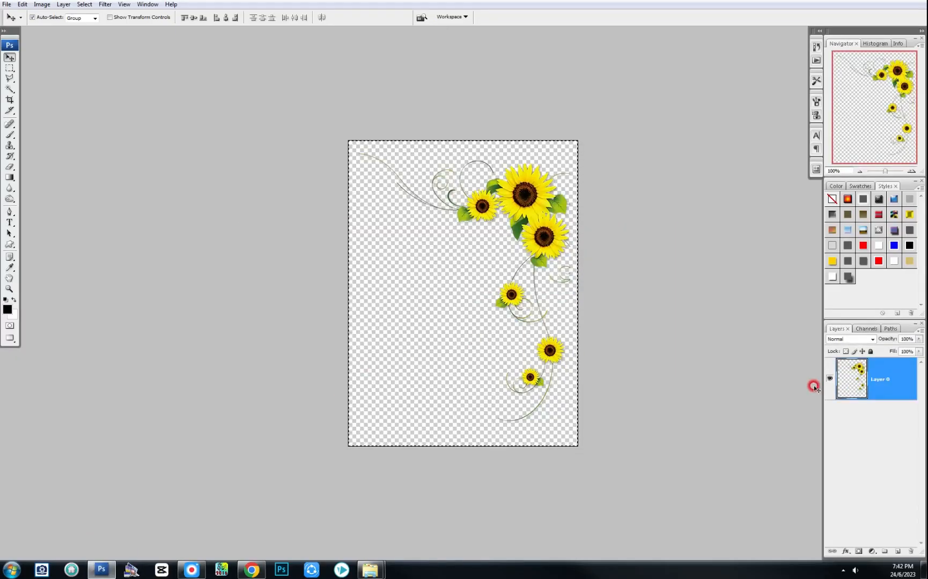
pyautogui.hotkey('ctrl', 'c')
pyautogui.hotkey('ctrl', 'w')
pyautogui.hotkey('ctrl', 'v')
pyautogui.hotkey('ctrl', 't')
pyautogui.moveTo(497, 294); pyautogui.dragTo(297, 287)
pyautogui.press('Return')
# Flip a duplicate of the sunflower spray horizontally and move it to the canvas's left edge
pyautogui.hotkey('ctrl', 't')
pyautogui.rightClick(290, 280)
pyautogui.click(333, 421)
pyautogui.rightClick(288, 296)
pyautogui.click(330, 423)
pyautogui.rightClick(282, 289)
pyautogui.click(321, 421)
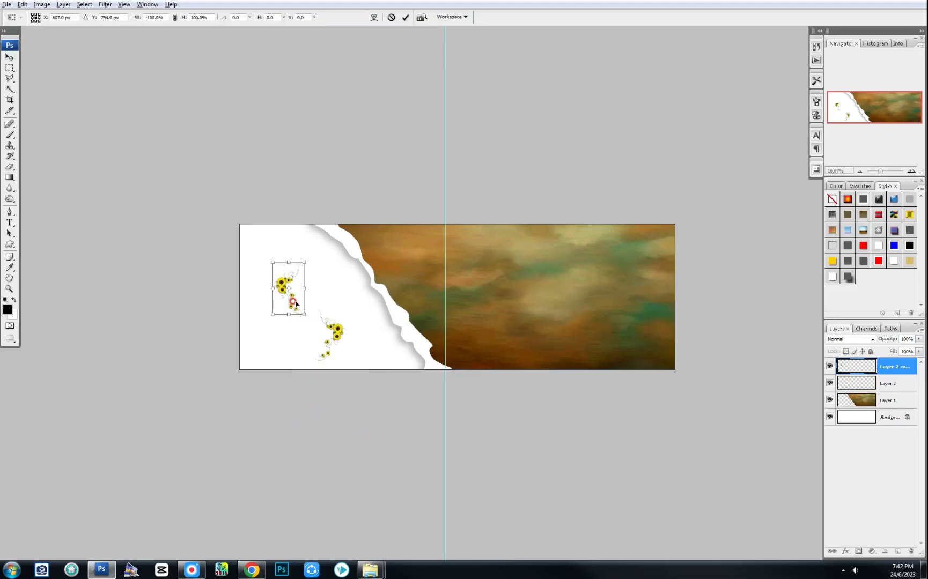
pyautogui.moveTo(297, 305); pyautogui.dragTo(268, 286)
pyautogui.press('Return')
pyautogui.click(290, 326)
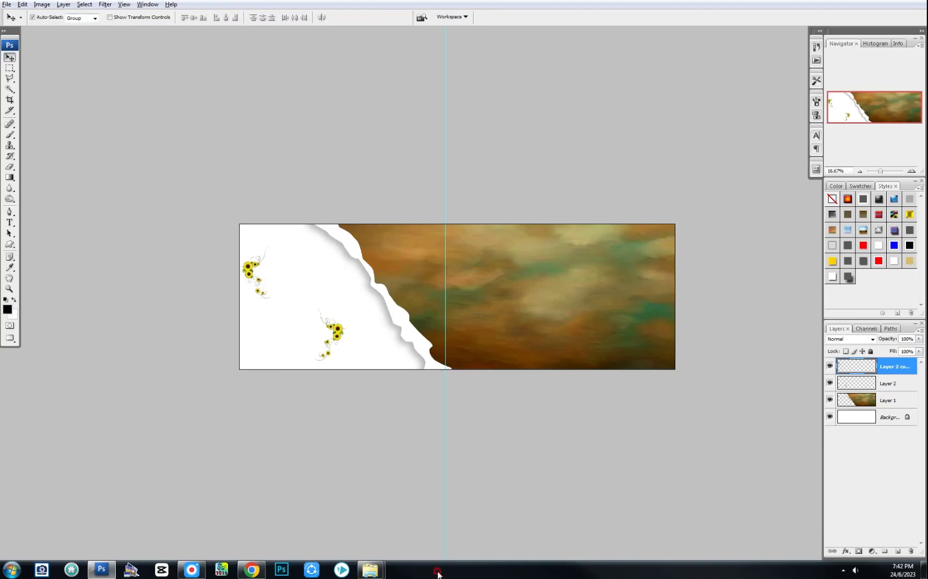
# Make the Background layer active and open the gold frame image pngegg - 2023-06-14T140502.116 from the PNG folder in Photoshop
pyautogui.click(866, 418)
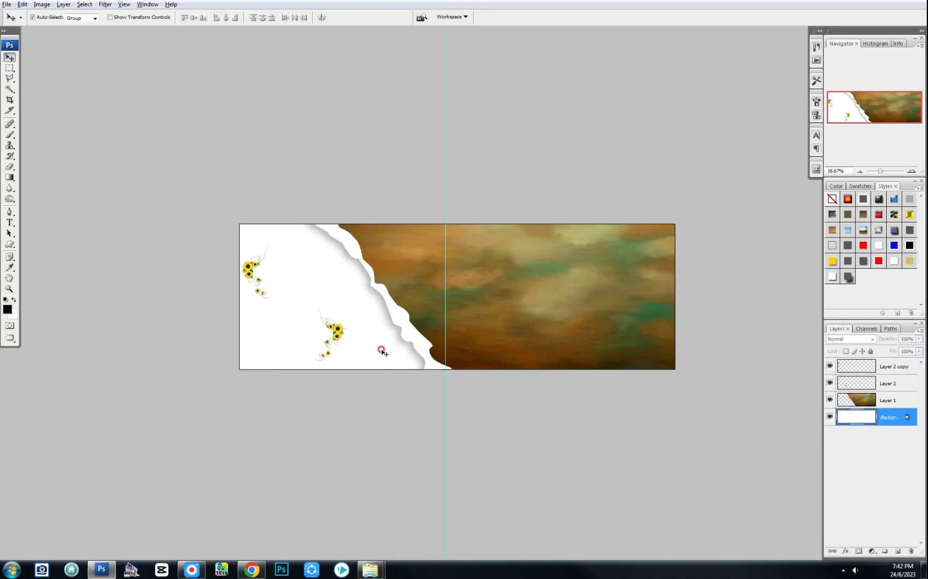
pyautogui.press('m')
pyautogui.click(288, 464)
pyautogui.click(370, 570)
pyautogui.click(426, 510)
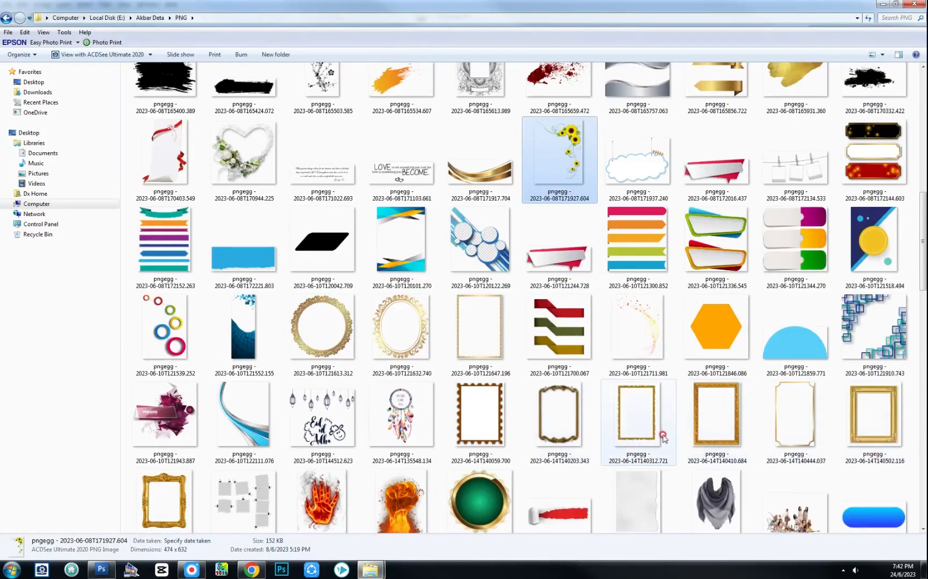
pyautogui.scroll(-3, 694, 441)
pyautogui.moveTo(868, 236); pyautogui.dragTo(338, 348)
pyautogui.press('w')
pyautogui.click(646, 157)
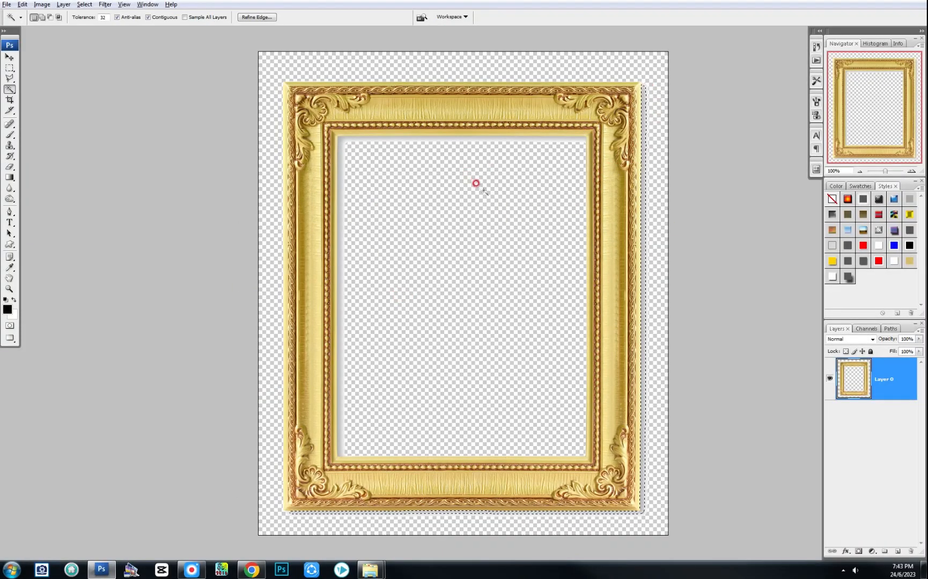
pyautogui.hotkey('ctrl', 'd')
# Select the gold frame without its inner opening using the Rectangular Marquee and copy it onto the layout's white area
pyautogui.press('m')
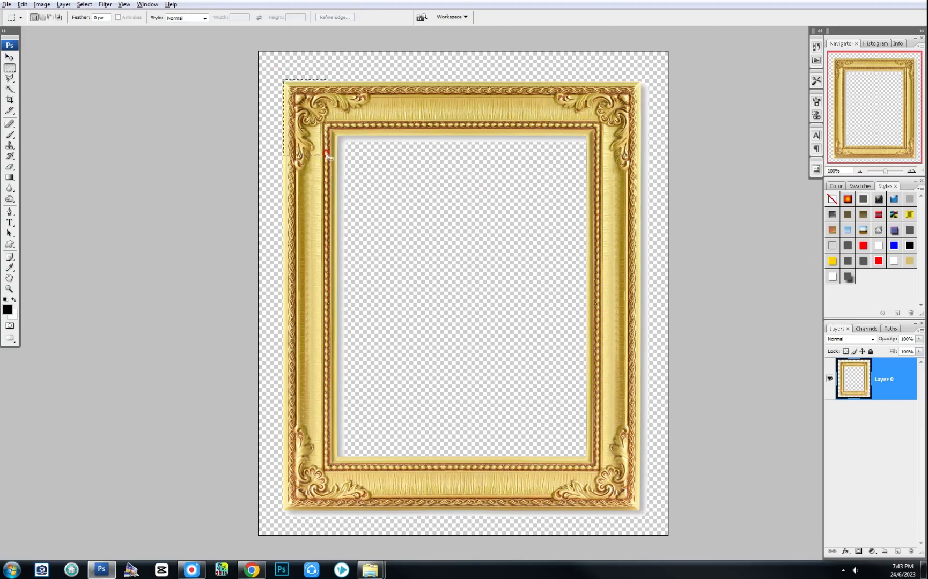
pyautogui.moveTo(621, 498)
pyautogui.mouseDown()
pyautogui.moveTo(640, 506)
pyautogui.moveTo(615, 481)
pyautogui.mouseUp()
pyautogui.click(627, 479)
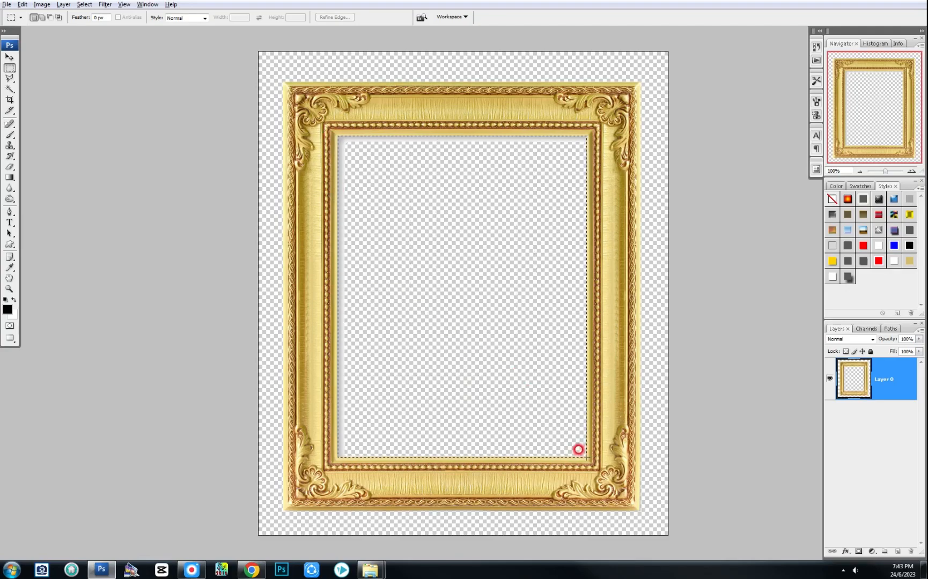
pyautogui.hotkey('ctrl', 'w')
pyautogui.click(463, 307)
pyautogui.moveTo(460, 298); pyautogui.dragTo(322, 354)
pyautogui.press('Return')
pyautogui.hotkey('ctrl', 't')
pyautogui.scroll(5, 331, 332)
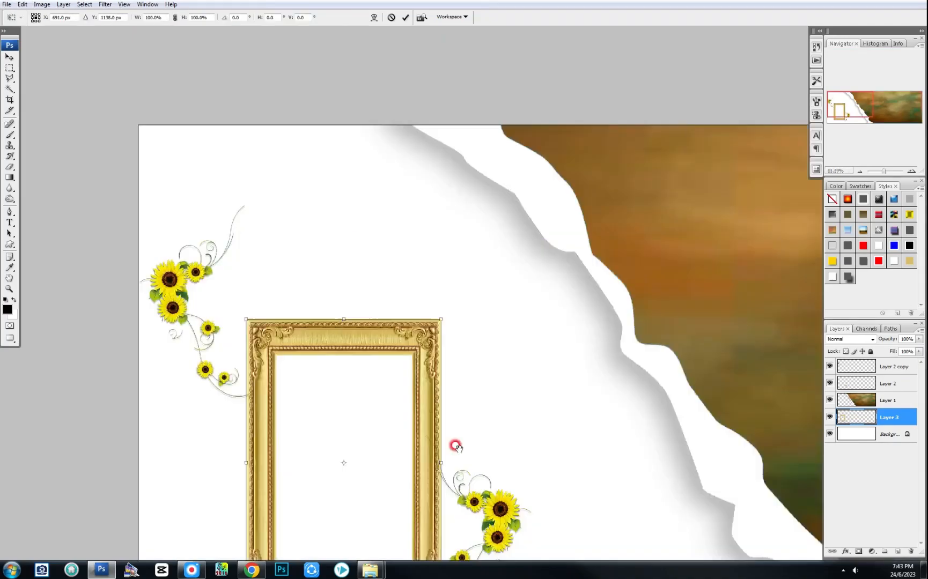
pyautogui.press('Return')
# Rotate the lower sunflower spray and place it over the gold frame's bottom-right corner
pyautogui.press('m')
pyautogui.press('v')
pyautogui.hotkey('ctrl', 't')
pyautogui.press('Return')
pyautogui.click(572, 382)
pyautogui.hotkey('ctrl', 't')
pyautogui.moveTo(625, 385); pyautogui.dragTo(625, 424)
pyautogui.moveTo(591, 423); pyautogui.dragTo(503, 457)
pyautogui.press('Return')
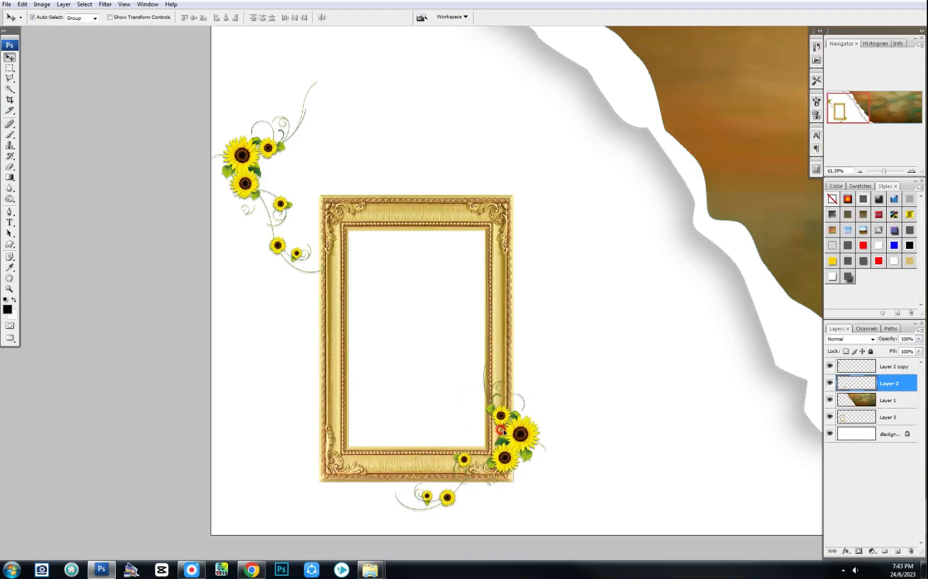
# Move the other sunflower spray onto the gold frame's top-left corner and rotate it to follow the corner
pyautogui.moveTo(265, 147); pyautogui.dragTo(333, 200)
pyautogui.hotkey('ctrl', 't')
pyautogui.moveTo(534, 220); pyautogui.dragTo(550, 319)
pyautogui.press('Return')
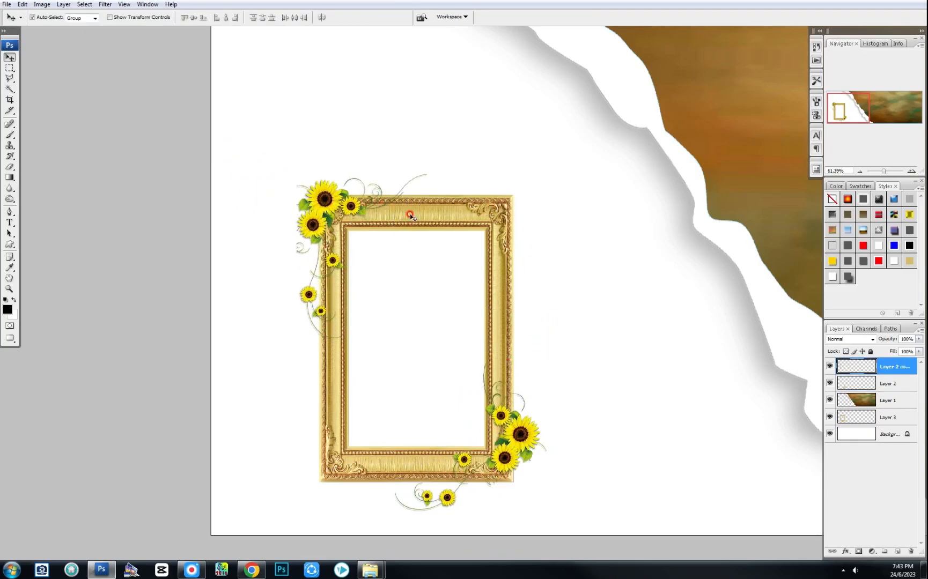
# Raise the gold frame layer above the torn-paper layer and group it with both sunflower layers
pyautogui.click(855, 422)
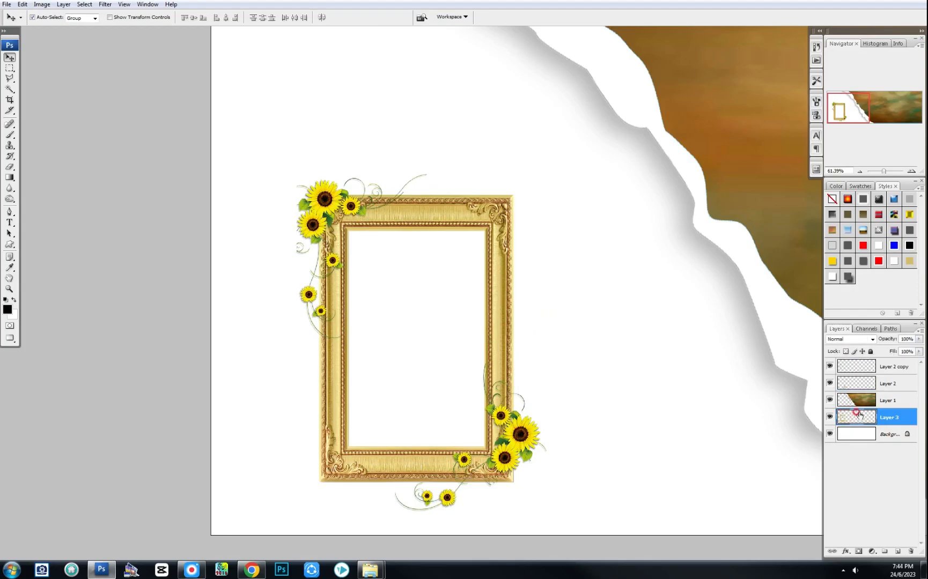
pyautogui.hotkey('ctrl', ']')
pyautogui.keyDown('shift'); pyautogui.click(866, 371); pyautogui.keyUp('shift')
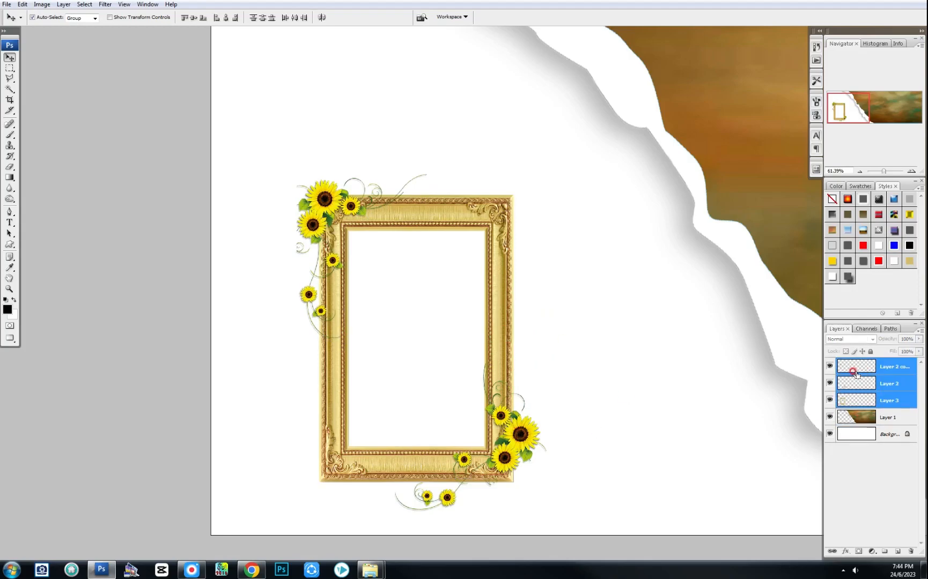
pyautogui.hotkey('ctrl', 'g')
pyautogui.hotkey('ctrl', '-')
pyautogui.hotkey('ctrl', '-')
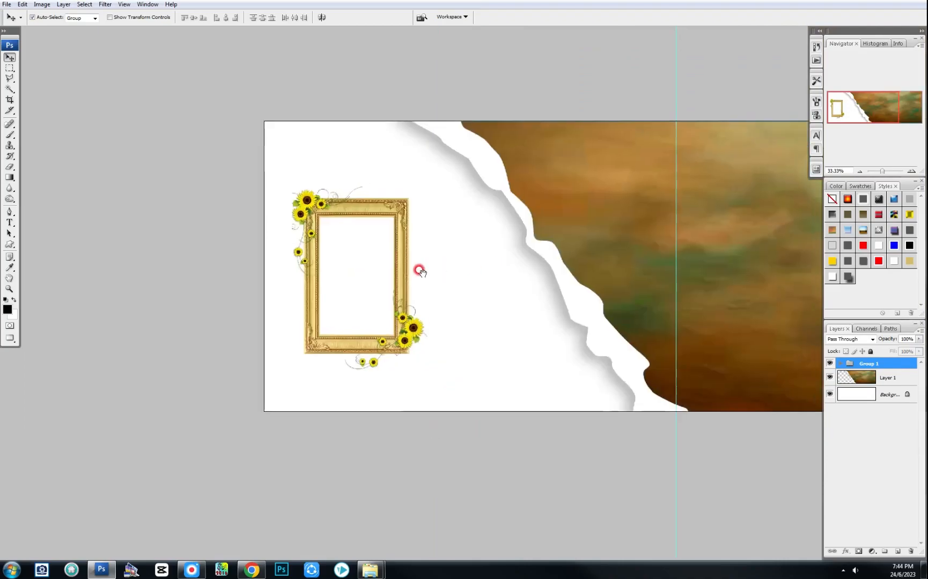
# Narrow the frame-and-sunflower group to 89.4% width and move it slightly lower on the white area
pyautogui.hotkey('ctrl', 't')
pyautogui.moveTo(424, 279); pyautogui.dragTo(416, 273)
pyautogui.moveTo(396, 307); pyautogui.dragTo(405, 317)
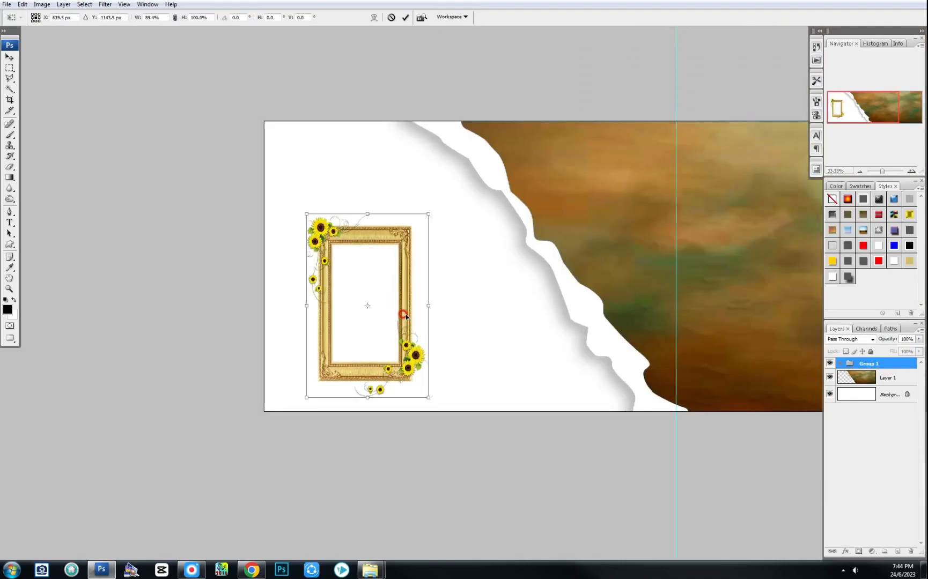
pyautogui.press('Return')
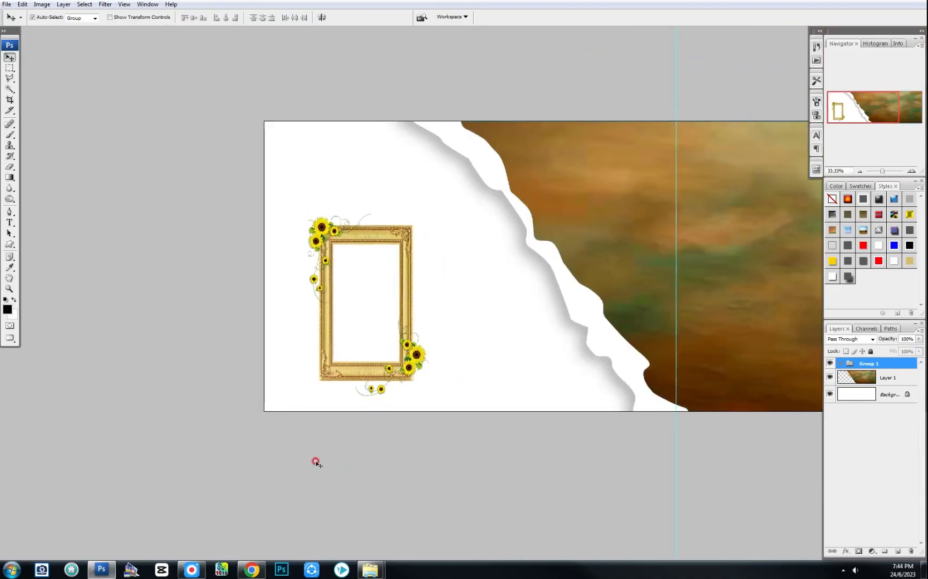
# Bring the cherry blossom image pngegg (27) from the PNG folder into the Photoshop layout
pyautogui.moveTo(370, 569)
pyautogui.click(427, 515)
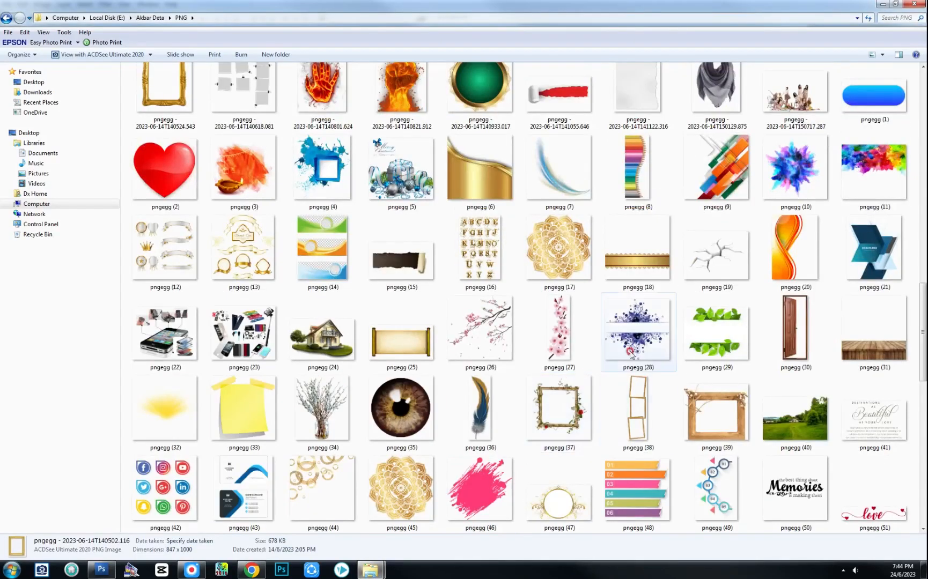
pyautogui.moveTo(560, 328)
pyautogui.mouseDown()
pyautogui.moveTo(101, 570)
pyautogui.moveTo(467, 367)
pyautogui.moveTo(482, 369)
pyautogui.moveTo(467, 377)
pyautogui.moveTo(512, 368)
pyautogui.moveTo(555, 346)
pyautogui.mouseUp()
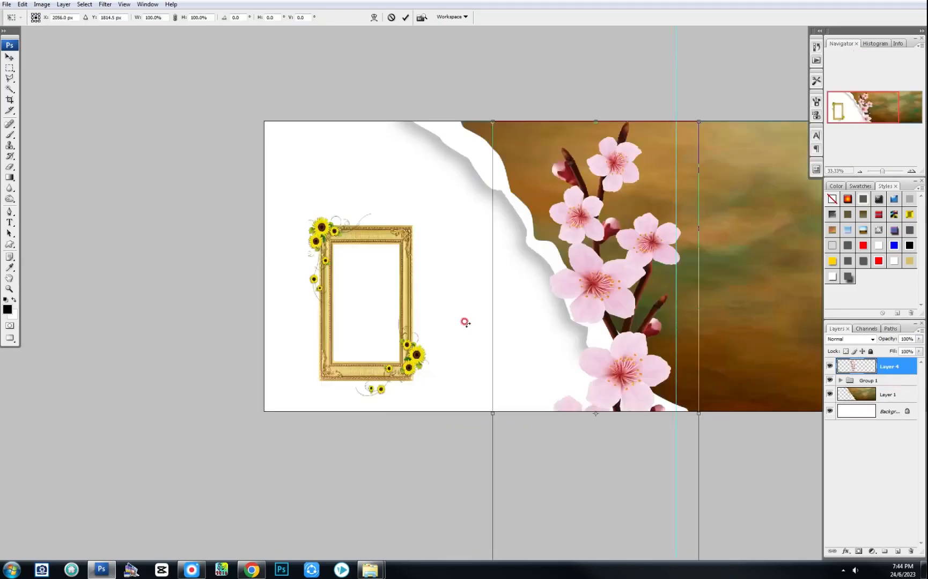
# Scale down and tilt the blossom branch between the gold frame and the torn edge, and duplicate its layer in place
pyautogui.moveTo(464, 322); pyautogui.dragTo(559, 282)
pyautogui.moveTo(627, 143); pyautogui.dragTo(525, 277)
pyautogui.moveTo(603, 247); pyautogui.dragTo(554, 264)
pyautogui.moveTo(494, 308); pyautogui.dragTo(507, 220)
pyautogui.press('Return')
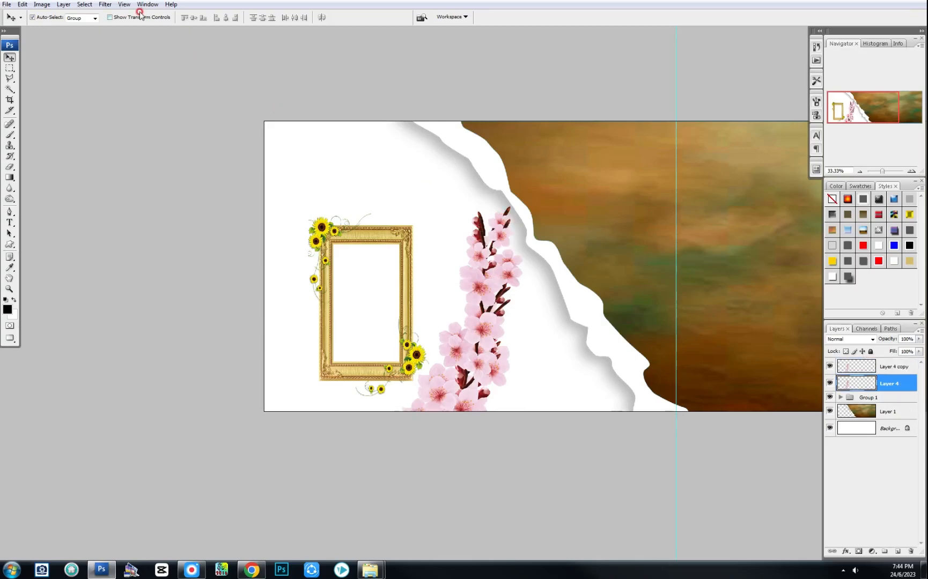
# Apply a Gaussian Blur with the preset radius to the lower of the two overlapping blossom layers
pyautogui.click(105, 4)
pyautogui.moveTo(156, 104)
pyautogui.click(241, 137)
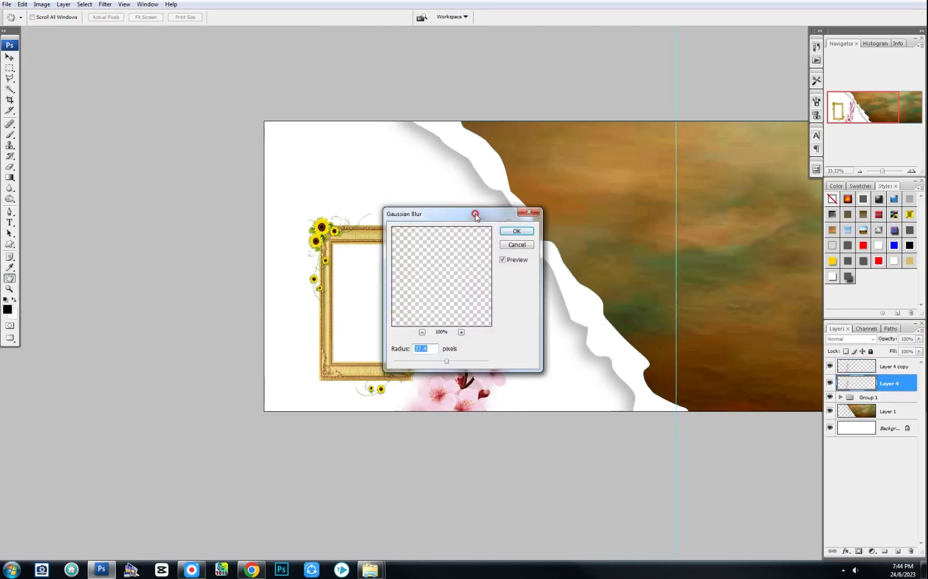
pyautogui.moveTo(475, 216); pyautogui.dragTo(672, 239)
pyautogui.press('Return')
# Duplicate the sharp and blurred blossom layers toward the canvas's upper left, then flip the copies horizontally and rotate them
pyautogui.press('v')
pyautogui.click(487, 293)
pyautogui.keyDown('shift'); pyautogui.click(478, 222); pyautogui.keyUp('shift')
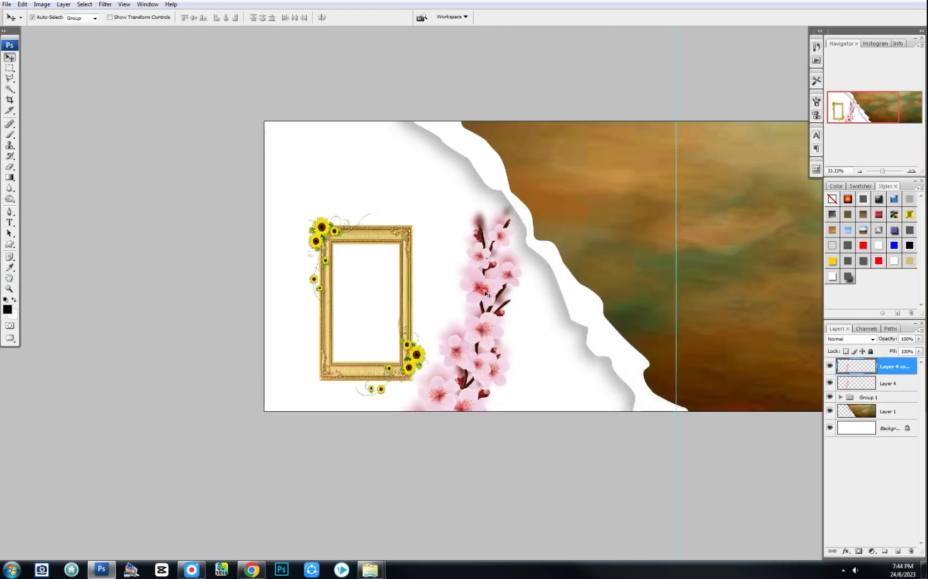
pyautogui.moveTo(489, 286); pyautogui.dragTo(326, 199)
pyautogui.hotkey('ctrl', 't')
pyautogui.rightClick(326, 198)
pyautogui.click(366, 319)
pyautogui.moveTo(422, 222); pyautogui.dragTo(423, 324)
pyautogui.moveTo(340, 242); pyautogui.dragTo(363, 209)
pyautogui.press('Return')
# Enlarge the duplicated blossoms along the canvas's left edge, and bring the gold frame group to the front slightly farther right
pyautogui.hotkey('ctrl', '[')
pyautogui.hotkey('ctrl', '[')
pyautogui.hotkey('ctrl', '[')
pyautogui.hotkey('ctrl', 't')
pyautogui.moveTo(398, 351); pyautogui.dragTo(449, 436)
pyautogui.moveTo(291, 210); pyautogui.dragTo(286, 206)
pyautogui.press('Return')
pyautogui.moveTo(369, 235); pyautogui.dragTo(417, 227)
pyautogui.hotkey('ctrl', 'shift', ']')
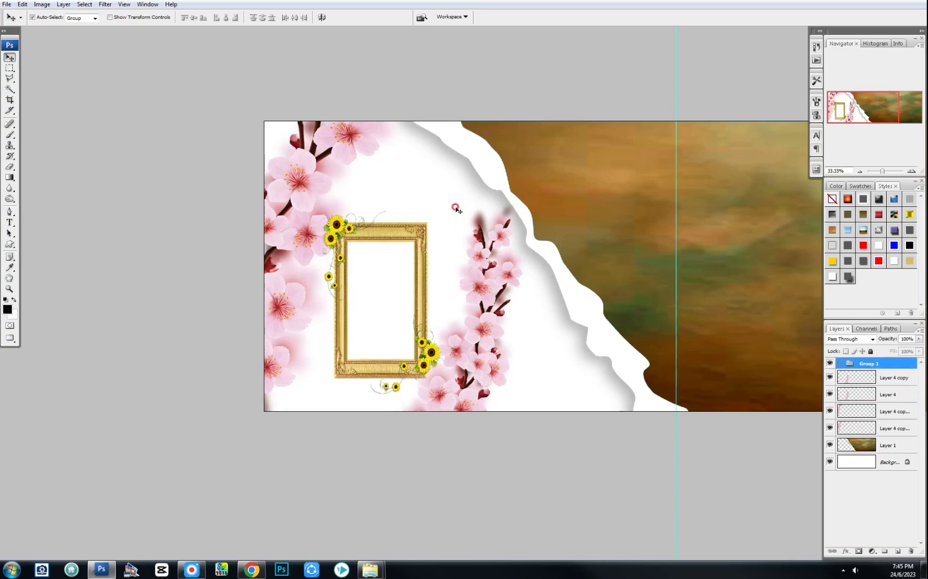
# Bring the gold Greek-key frame image pngegg - 2023-06-10T121647.196 from the PNG folder into the Photoshop layout
pyautogui.moveTo(543, 161); pyautogui.dragTo(279, 176)
pyautogui.moveTo(531, 228); pyautogui.dragTo(367, 199)
pyautogui.moveTo(626, 151); pyautogui.dragTo(589, 137)
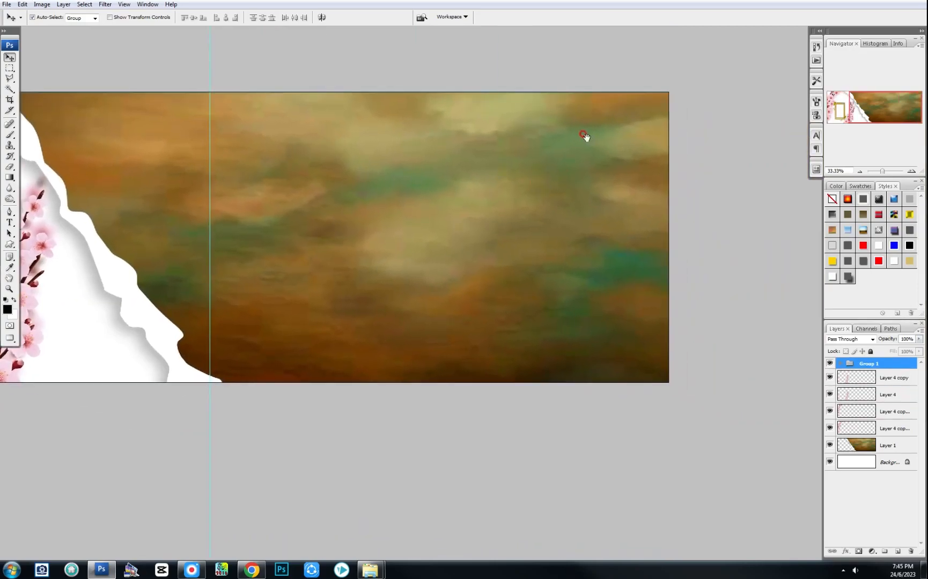
pyautogui.moveTo(381, 573)
pyautogui.click(319, 514)
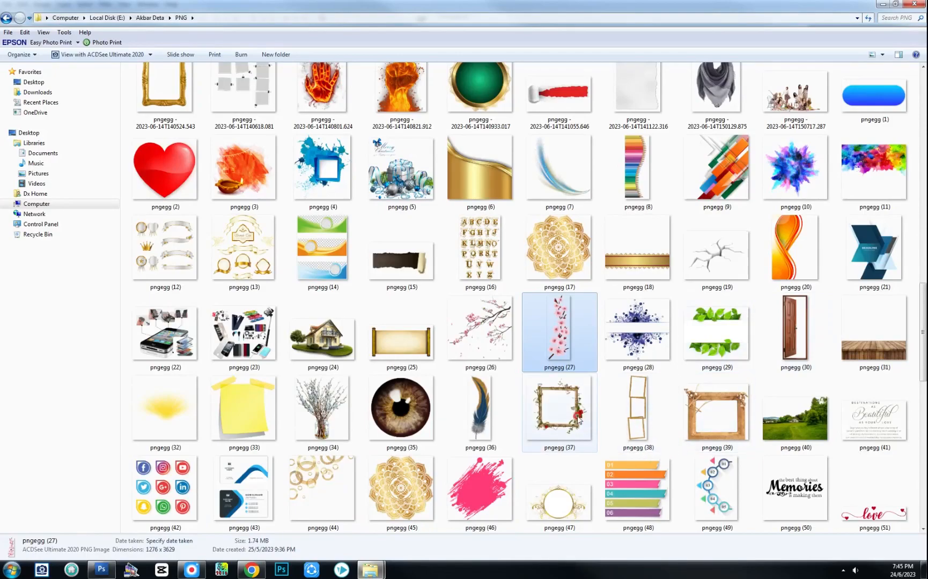
pyautogui.scroll(-3, 349, 413)
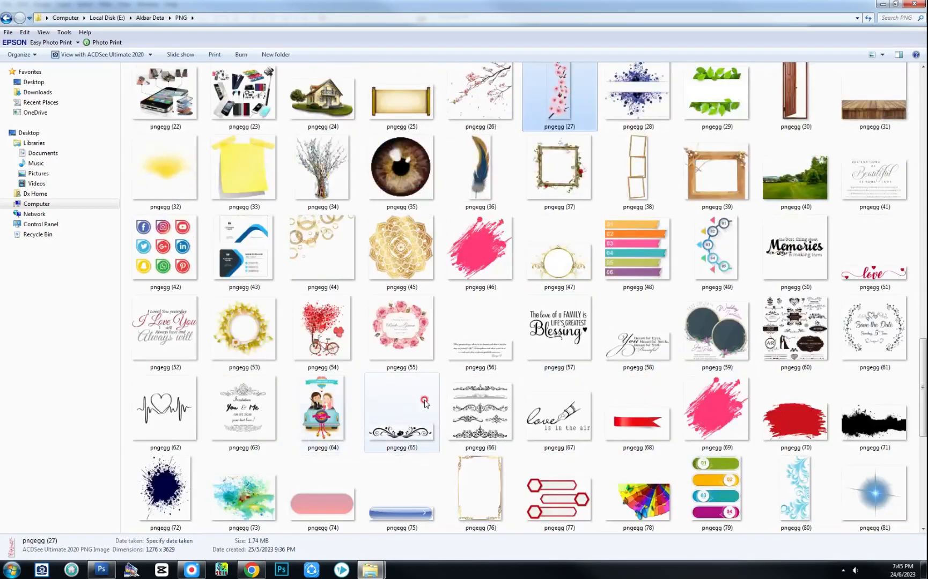
pyautogui.scroll(2, 427, 403)
pyautogui.scroll(3, 427, 404)
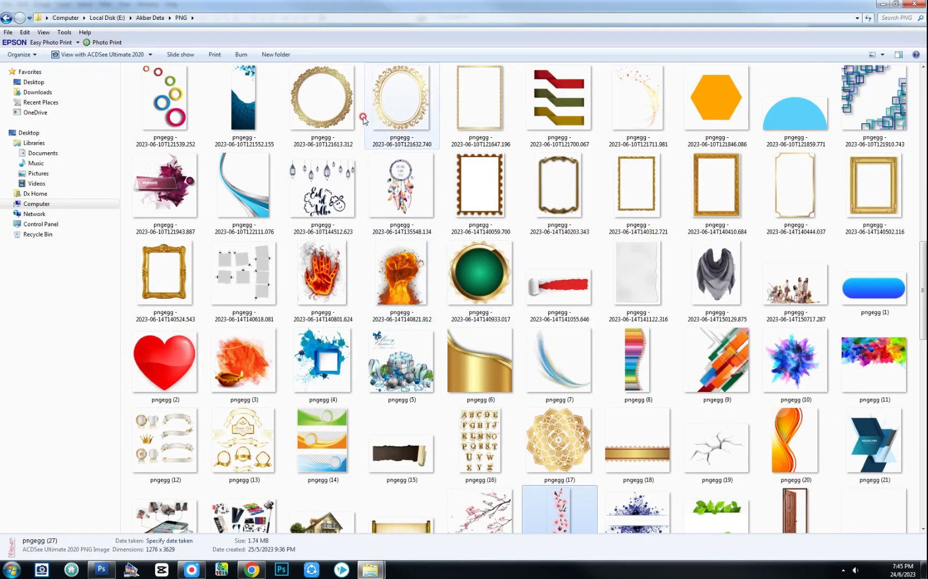
pyautogui.click(396, 128)
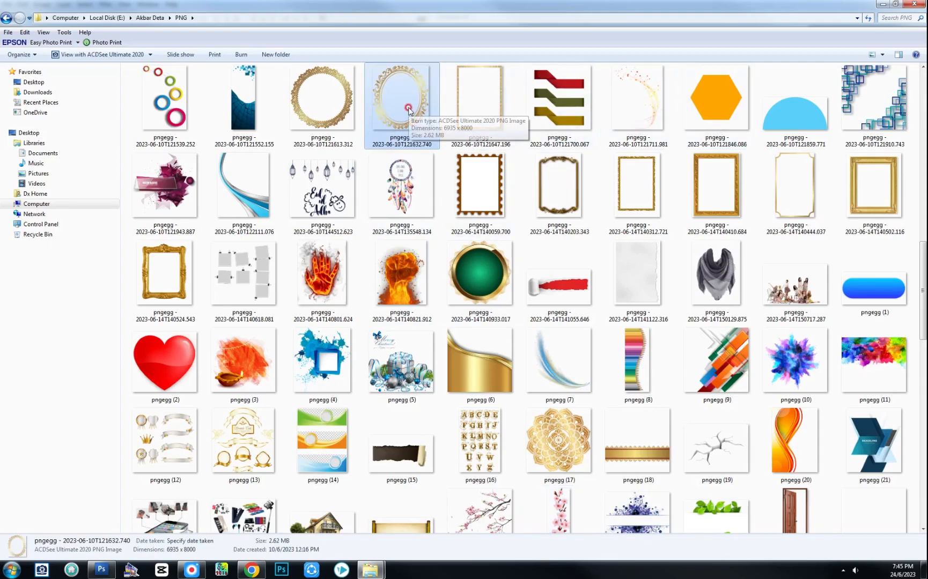
pyautogui.moveTo(460, 132); pyautogui.dragTo(633, 261)
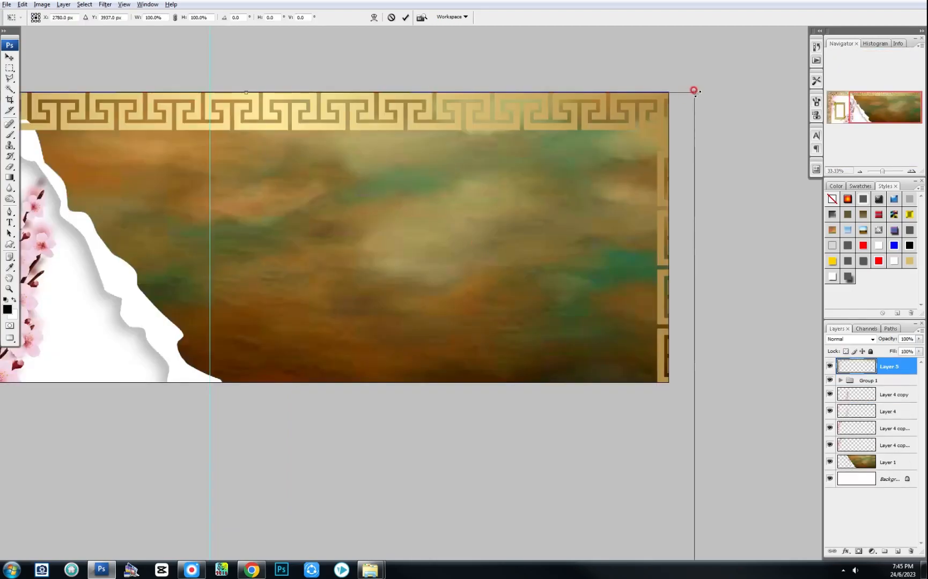
# Scale the Greek-key frame to 15.4% and place it near the right end of the painted backdrop
pyautogui.moveTo(694, 89); pyautogui.dragTo(303, 328)
pyautogui.moveTo(344, 511); pyautogui.dragTo(579, 144)
pyautogui.moveTo(643, 126); pyautogui.dragTo(613, 207)
pyautogui.moveTo(562, 287); pyautogui.dragTo(517, 352)
pyautogui.moveTo(652, 284); pyautogui.dragTo(645, 268)
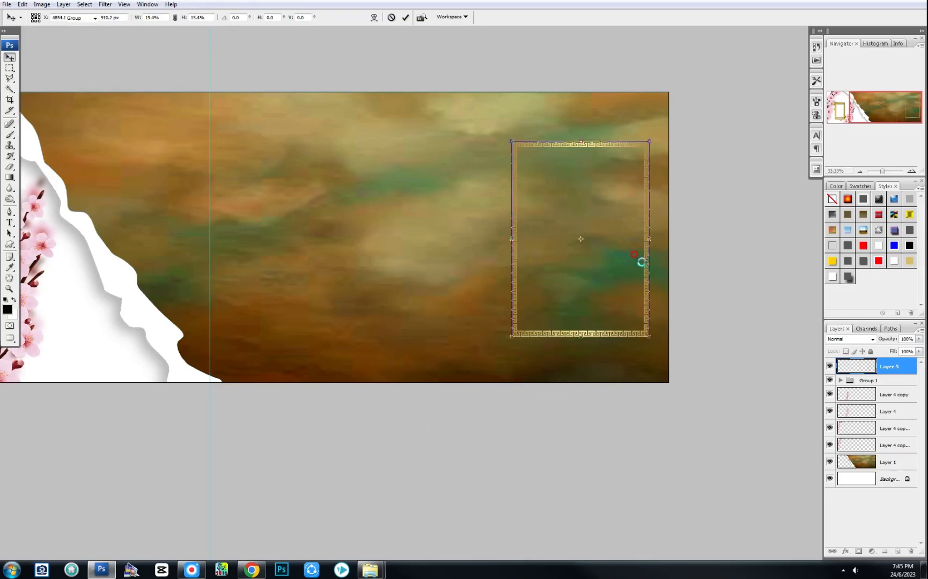
# Fill a rectangular selection matching the Greek-key frame's interior with black on a new layer
pyautogui.click(892, 552)
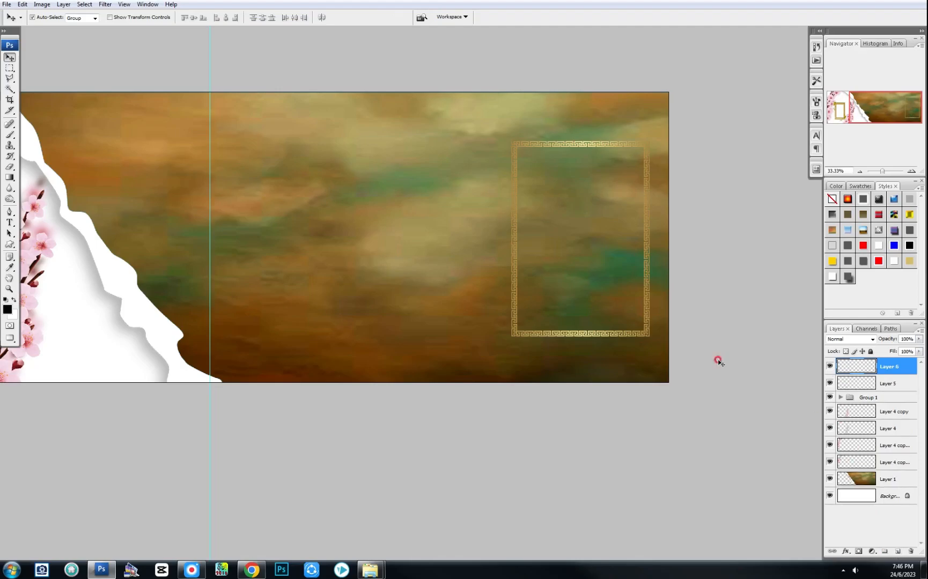
pyautogui.press('m')
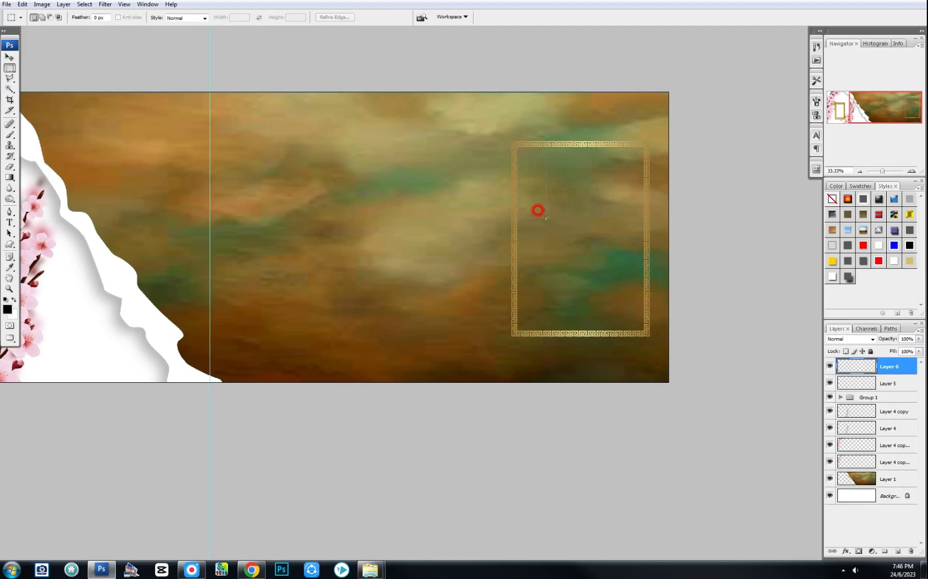
pyautogui.moveTo(747, 545); pyautogui.dragTo(747, 545)
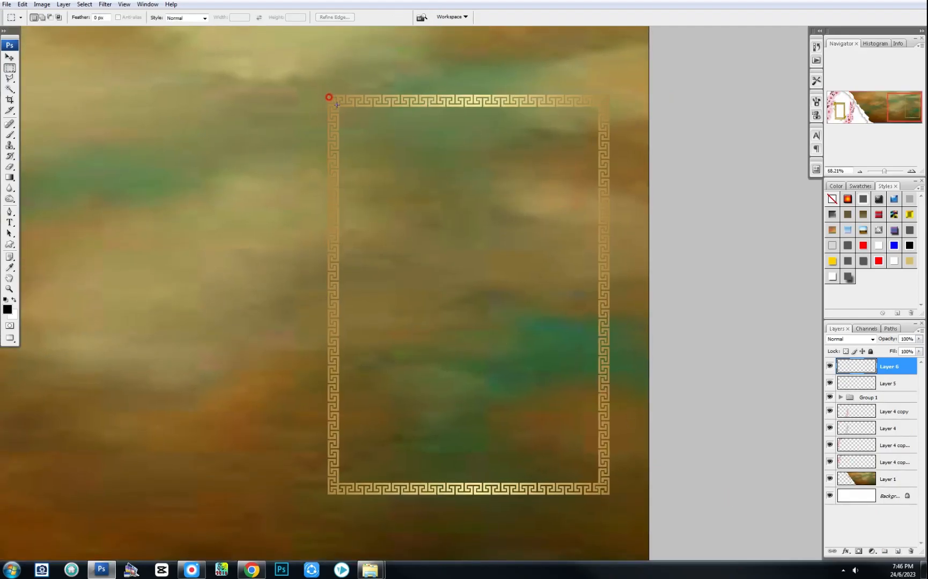
pyautogui.moveTo(601, 487); pyautogui.dragTo(604, 489)
pyautogui.hotkey('alt', 'BackSpace')
# Enlarge the black rectangle slightly to meet the Greek-key border and move its layer beneath the frame layer
pyautogui.hotkey('ctrl', 't')
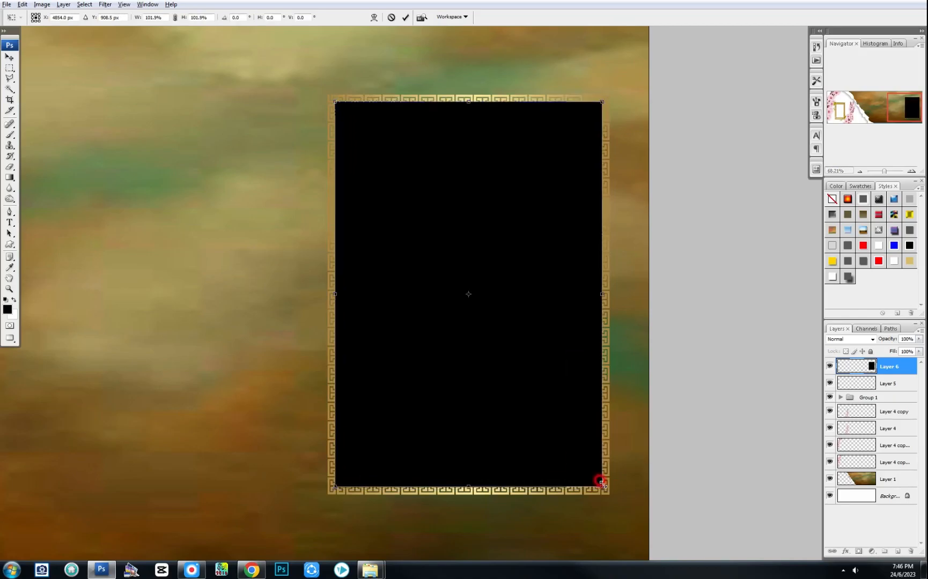
pyautogui.press('Return')
pyautogui.hotkey('ctrl', '[')
pyautogui.hotkey('ctrl', 't')
pyautogui.moveTo(602, 484); pyautogui.dragTo(600, 483)
pyautogui.press('Return')
pyautogui.hotkey('ctrl', '-')
pyautogui.hotkey('ctrl', '-')
pyautogui.hotkey('ctrl', '-')
pyautogui.moveTo(430, 409); pyautogui.dragTo(420, 382)
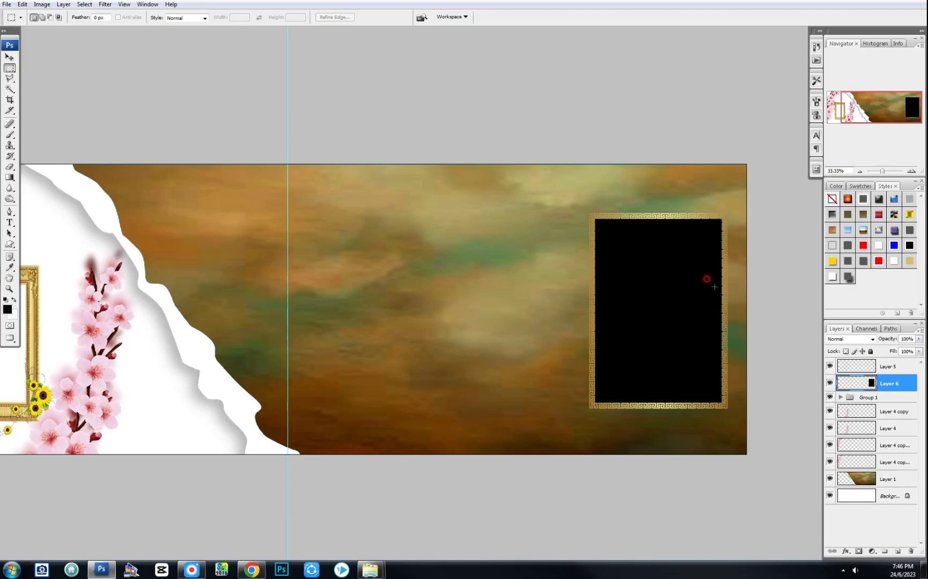
# Delete the full-height section of the painted backdrop behind the Greek-key frame, leaving a white end panel
pyautogui.moveTo(750, 465); pyautogui.dragTo(750, 465)
pyautogui.click(857, 478)
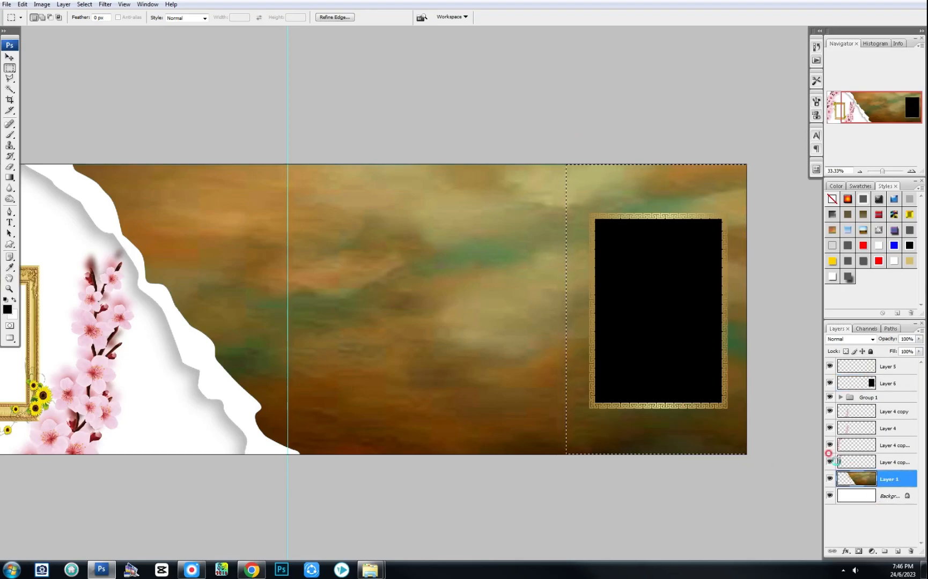
pyautogui.press('Delete')
pyautogui.click(469, 264)
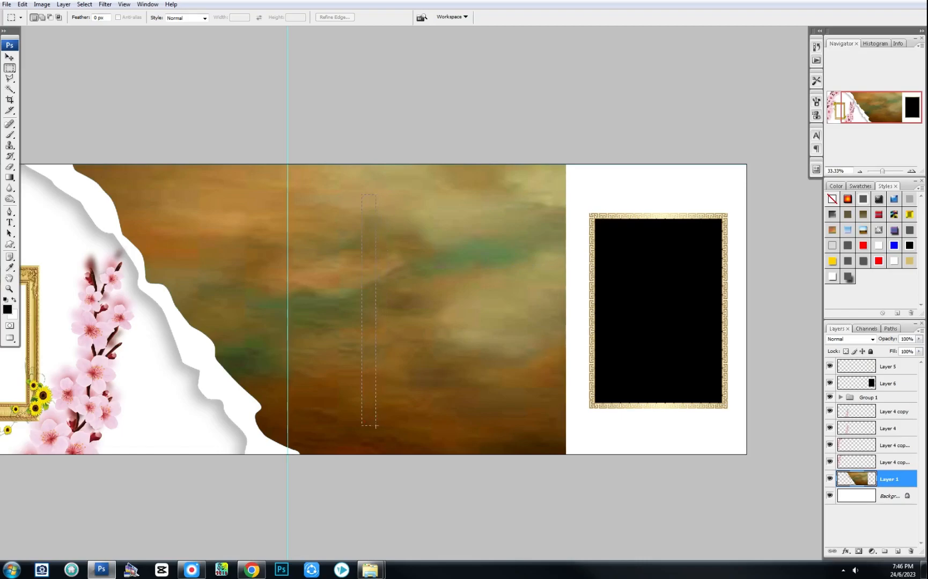
# Select a narrow vertical strip in the middle of the backdrop and set the foreground colour to rust red
pyautogui.moveTo(370, 429); pyautogui.dragTo(369, 430)
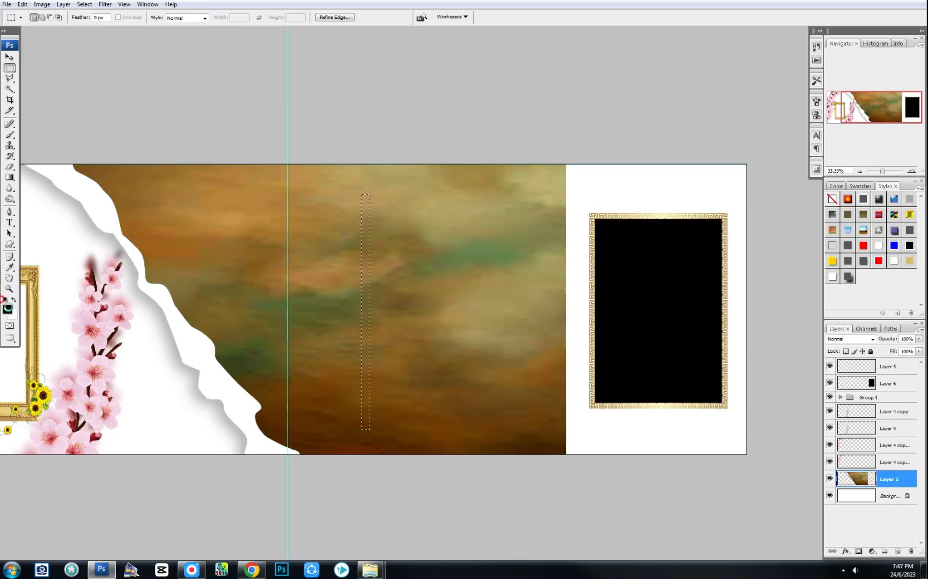
pyautogui.click(7, 310)
pyautogui.moveTo(480, 337); pyautogui.dragTo(472, 347)
pyautogui.click(451, 270)
pyautogui.press('Return')
pyautogui.hotkey('alt', 'BackSpace')
pyautogui.hotkey('ctrl', 'd')
pyautogui.press('v')
pyautogui.moveTo(362, 325)
pyautogui.mouseDown()
pyautogui.moveTo(567, 248)
pyautogui.moveTo(367, 309)
pyautogui.mouseUp()
pyautogui.hotkey('ctrl', 'alt', 'z')
pyautogui.hotkey('ctrl', 'alt', 'z')
pyautogui.hotkey('ctrl', 'alt', 'z')
# Fill the narrow strip selection with rust on a new layer and move the strip to the backdrop's cut edge
pyautogui.hotkey('ctrl', 'shift', 'alt', 'n')
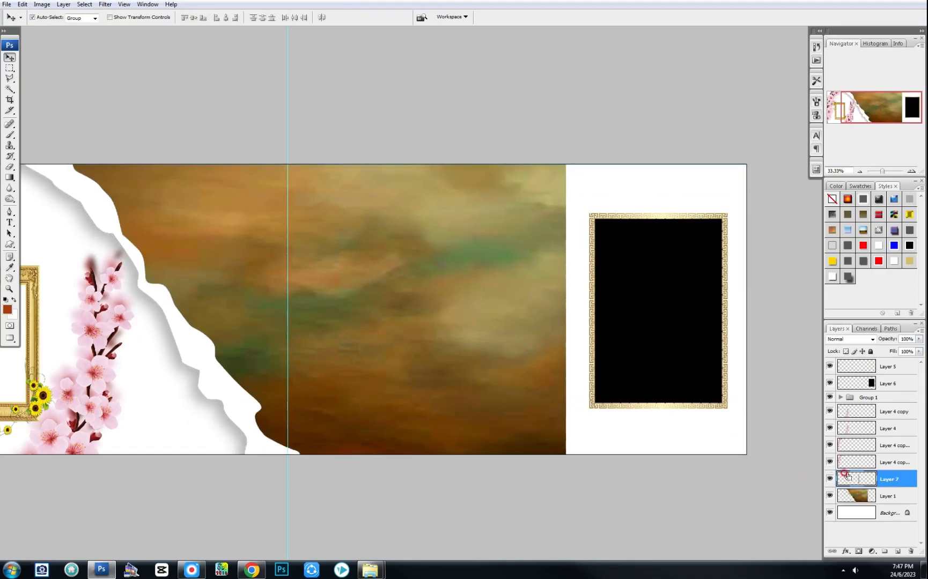
pyautogui.hotkey('alt', 'BackSpace')
pyautogui.moveTo(366, 307); pyautogui.dragTo(567, 250)
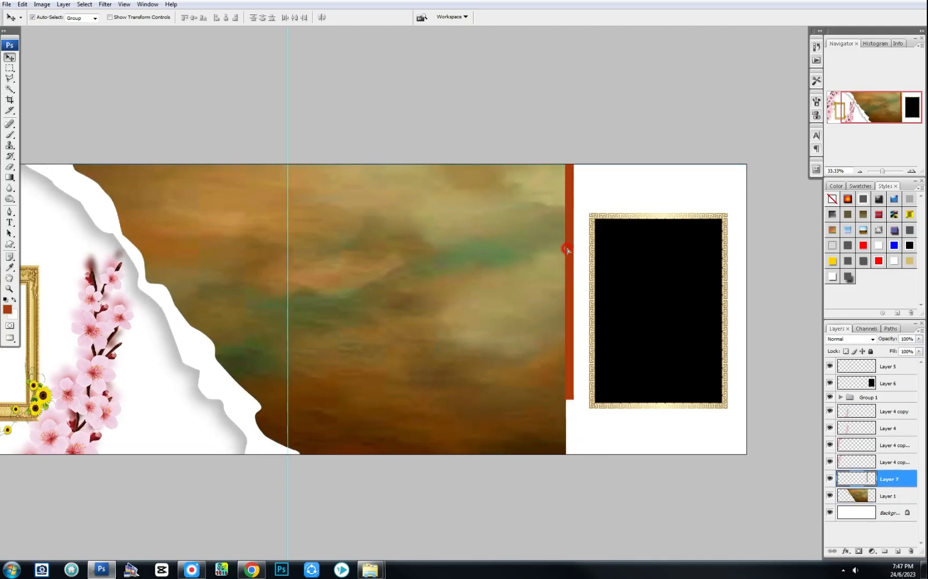
# Stretch the rust strip to the full canvas height, then enlarge it to 103% along the backdrop's cut edge
pyautogui.hotkey('ctrl', 't')
pyautogui.moveTo(569, 401); pyautogui.dragTo(568, 455)
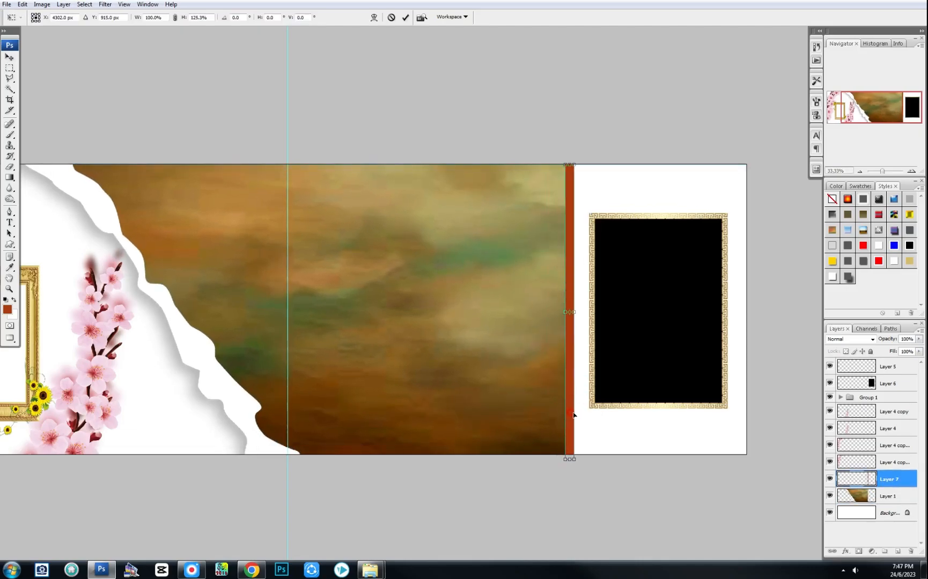
pyautogui.press('Return')
pyautogui.hotkey('ctrl', 't')
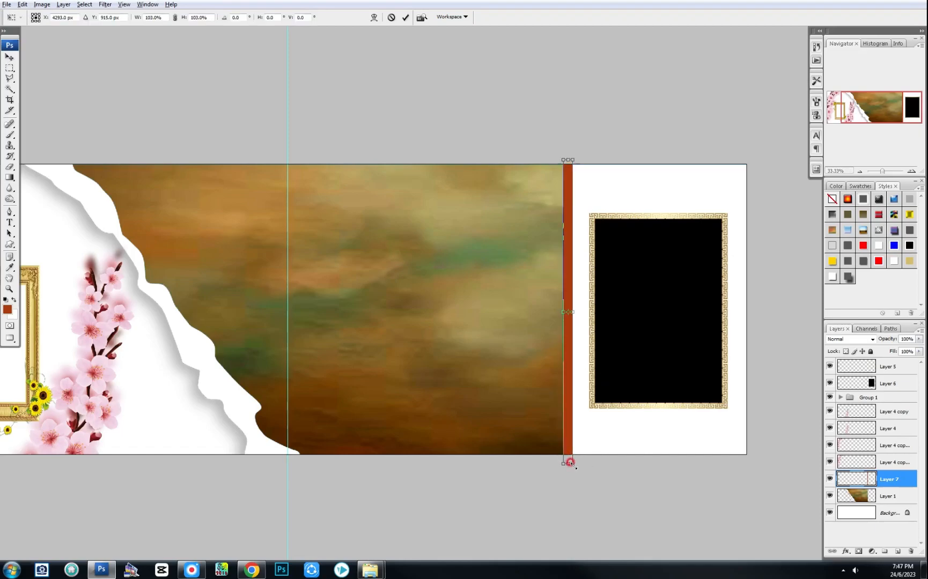
pyautogui.press('Return')
# Move the rust strip's layer beneath the painted backdrop layer and blur the strip to soften its edge
pyautogui.hotkey('ctrl', '[')
pyautogui.hotkey('ctrl', 'alt', 'f')
pyautogui.press('Return')
# Duplicate the blurred rust strip and place the copy along the outer right edge of the canvas
pyautogui.click(542, 400)
pyautogui.moveTo(512, 392); pyautogui.dragTo(430, 392)
pyautogui.moveTo(483, 379); pyautogui.dragTo(661, 376)
pyautogui.hotkey('ctrl', 't')
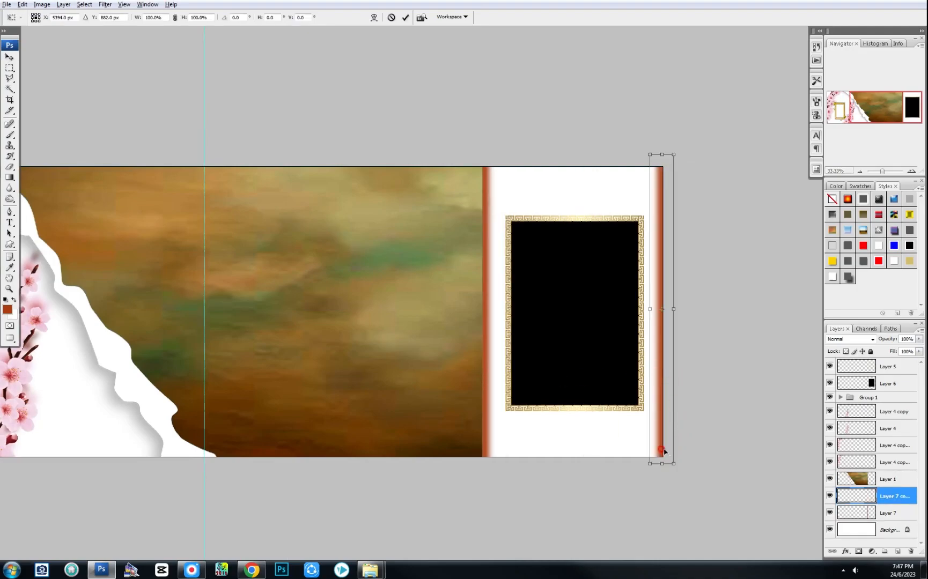
pyautogui.press('Return')
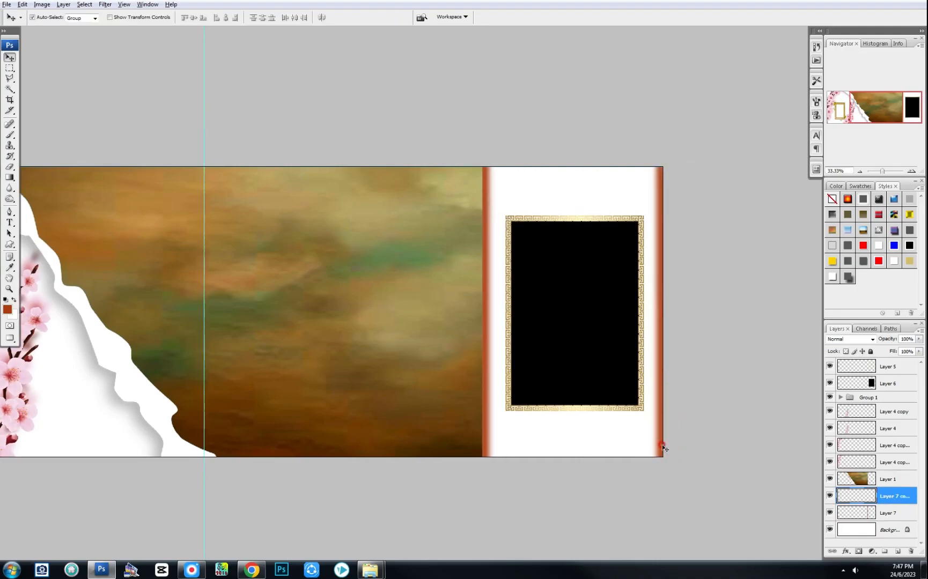
# Select the Greek-key frame together with its black rectangle and shift both slightly left within the white panel
pyautogui.click(641, 350)
pyautogui.moveTo(619, 348); pyautogui.dragTo(615, 348)
pyautogui.hotkey('ctrl', 'z')
pyautogui.keyDown('shift'); pyautogui.click(621, 218); pyautogui.keyUp('shift')
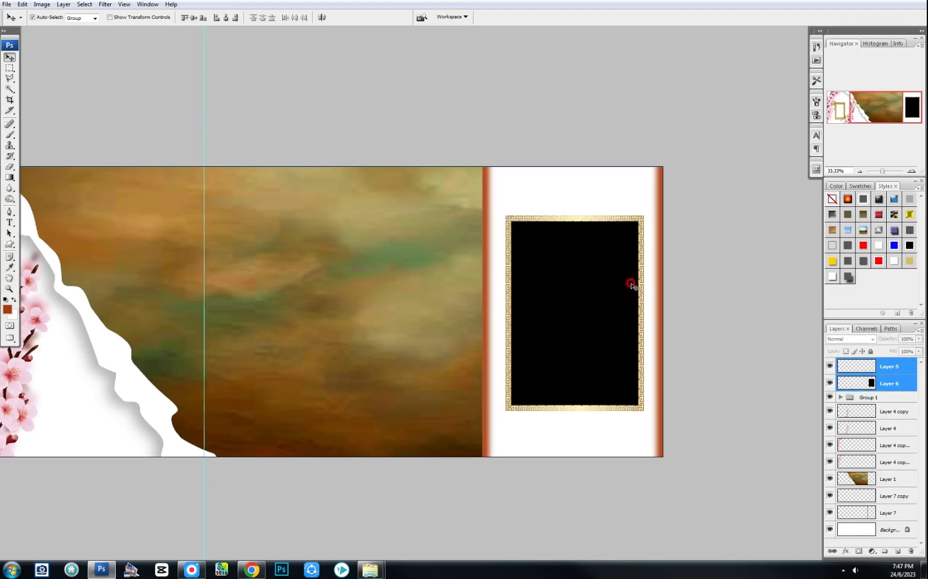
pyautogui.moveTo(632, 284); pyautogui.dragTo(630, 285)
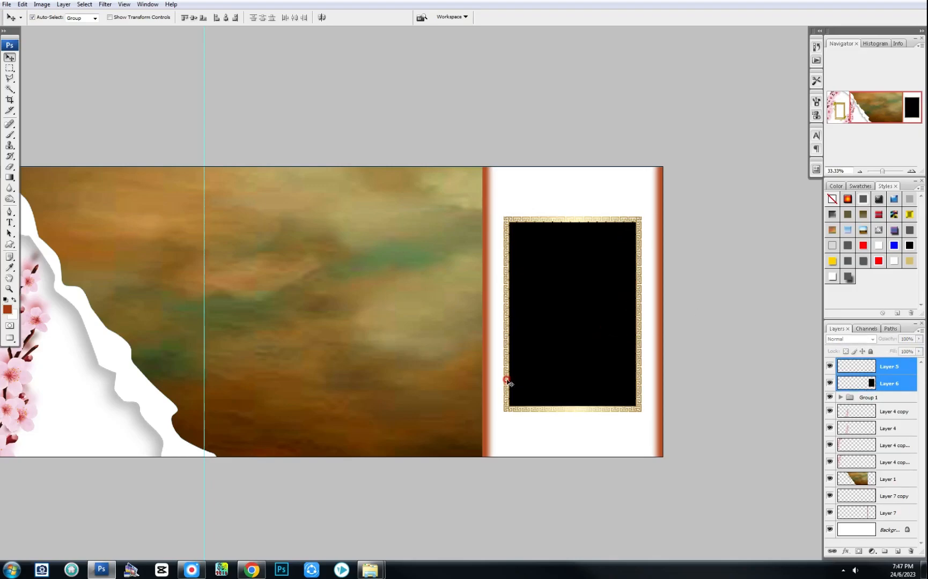
# Copy the script quote image starting "What greater thing is there for two human souls" from the PNG folder into the layout
pyautogui.hscroll(-5, 371, 299)
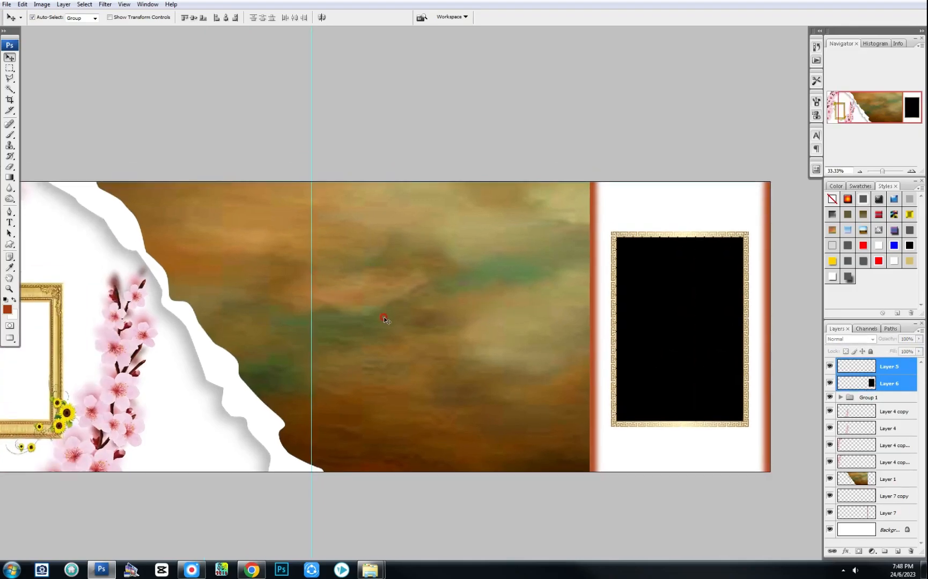
pyautogui.hscroll(-9, 542, 480)
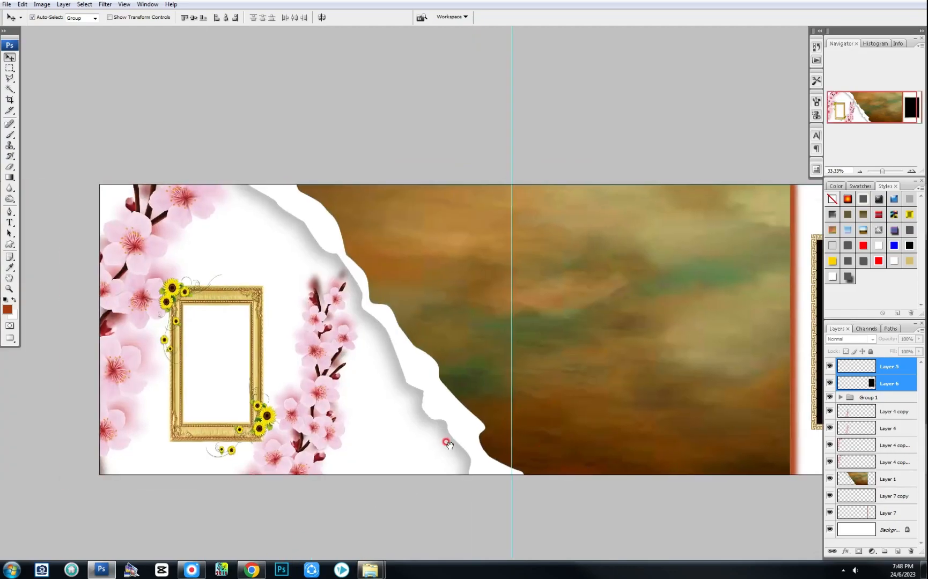
pyautogui.moveTo(371, 569)
pyautogui.click(317, 514)
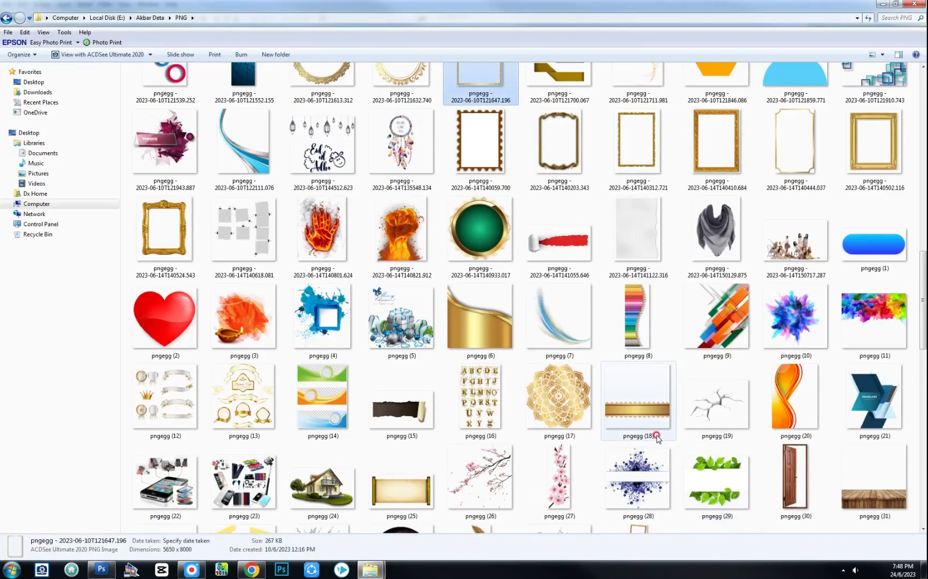
pyautogui.scroll(10, 310, 428)
pyautogui.moveTo(339, 385); pyautogui.dragTo(269, 308)
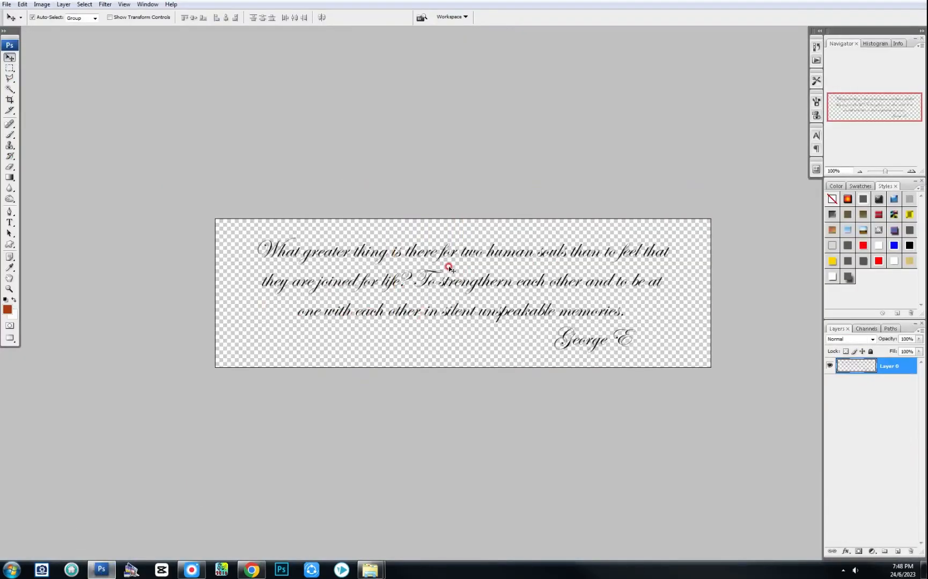
pyautogui.scroll(1, 365, 255)
pyautogui.hotkey('ctrl', 'a')
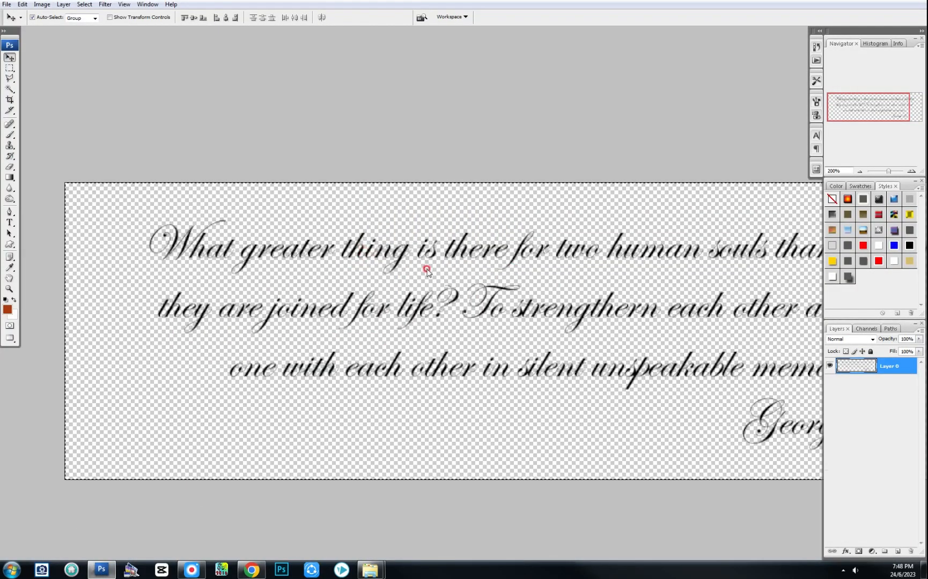
pyautogui.hotkey('ctrl', 'Tab')
pyautogui.hotkey('ctrl', 'v')
# Scale the quote to 121.2% and place it above the sunflower-decorated gold frame
pyautogui.hotkey('ctrl', 't')
pyautogui.moveTo(581, 310); pyautogui.dragTo(325, 277)
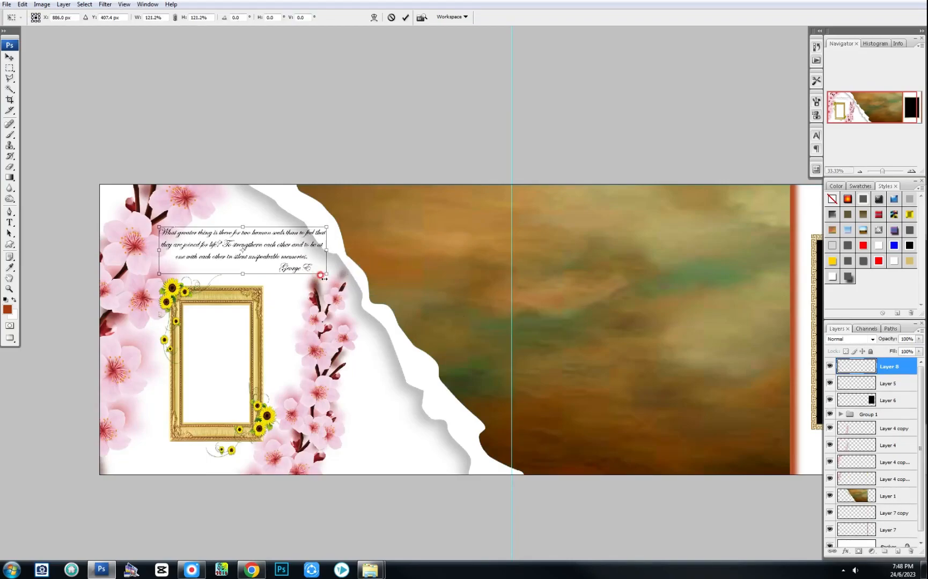
pyautogui.press('Return')
# Add a black Color Overlay and a Drop Shadow to the quote's layer
pyautogui.click(845, 552)
pyautogui.click(857, 513)
pyautogui.click(509, 222)
pyautogui.moveTo(438, 280); pyautogui.dragTo(360, 353)
pyautogui.press('Return')
pyautogui.click(351, 230)
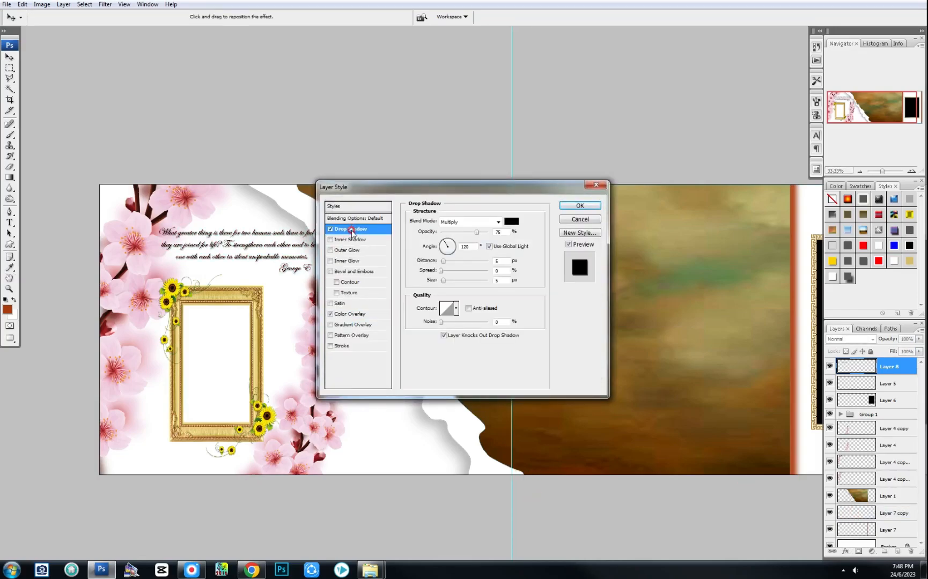
pyautogui.click(501, 261)
pyautogui.press('Return')
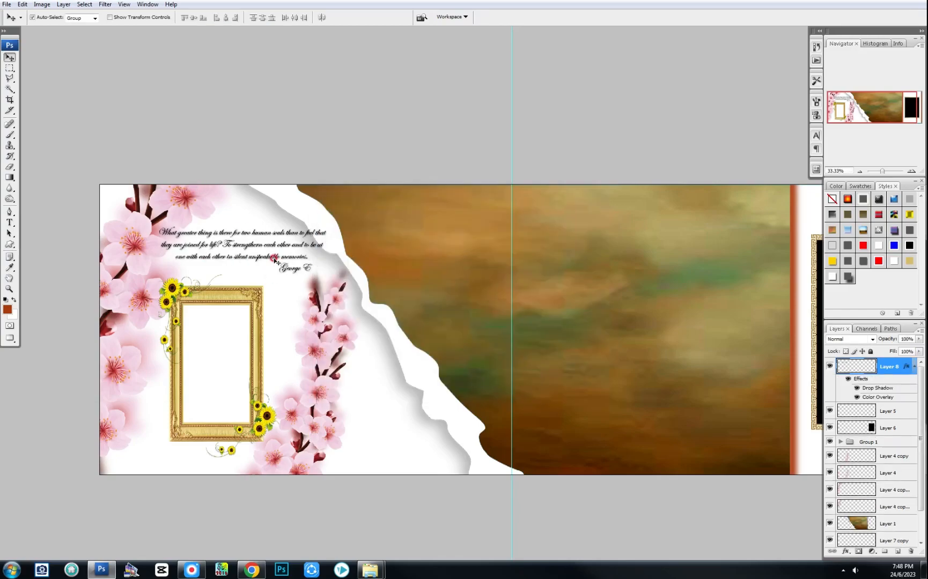
pyautogui.scroll(2, 239, 249)
pyautogui.moveTo(290, 398); pyautogui.dragTo(335, 276)
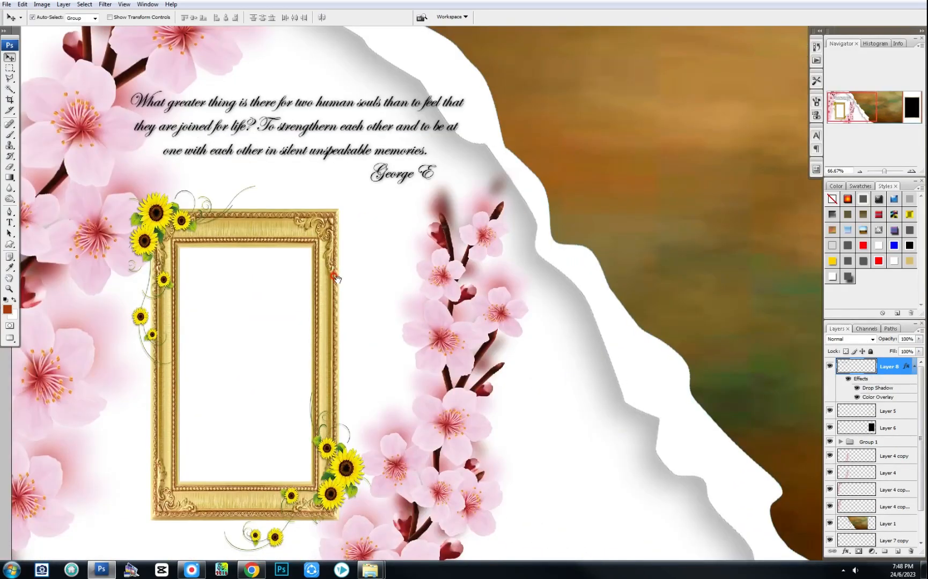
pyautogui.scroll(-2, 333, 276)
pyautogui.moveTo(174, 341); pyautogui.dragTo(247, 300)
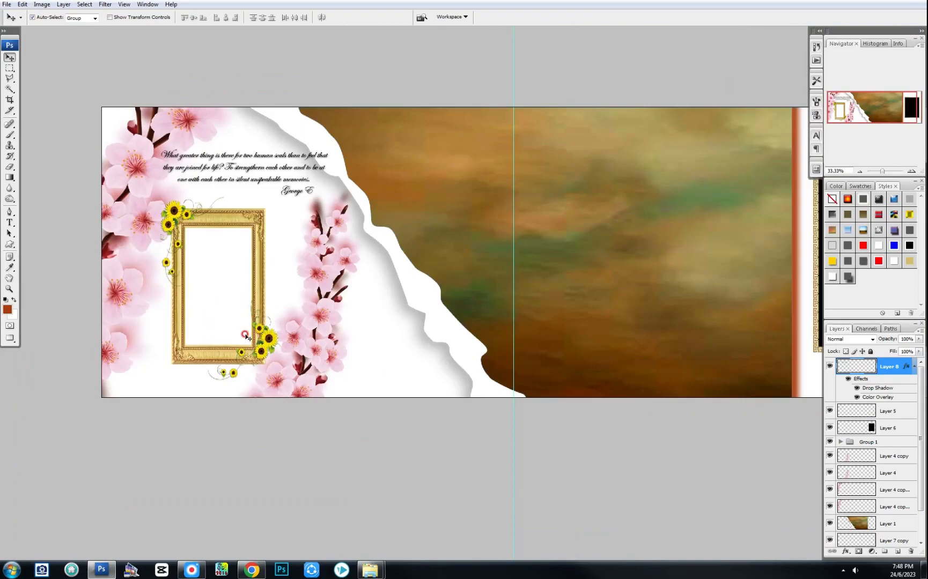
# Make a rectangular selection over the sunflower frame's opening and activate the gold frame's layer inside Group 1
pyautogui.press('m')
pyautogui.keyDown('ctrl'); pyautogui.click(252, 261); pyautogui.keyUp('ctrl')
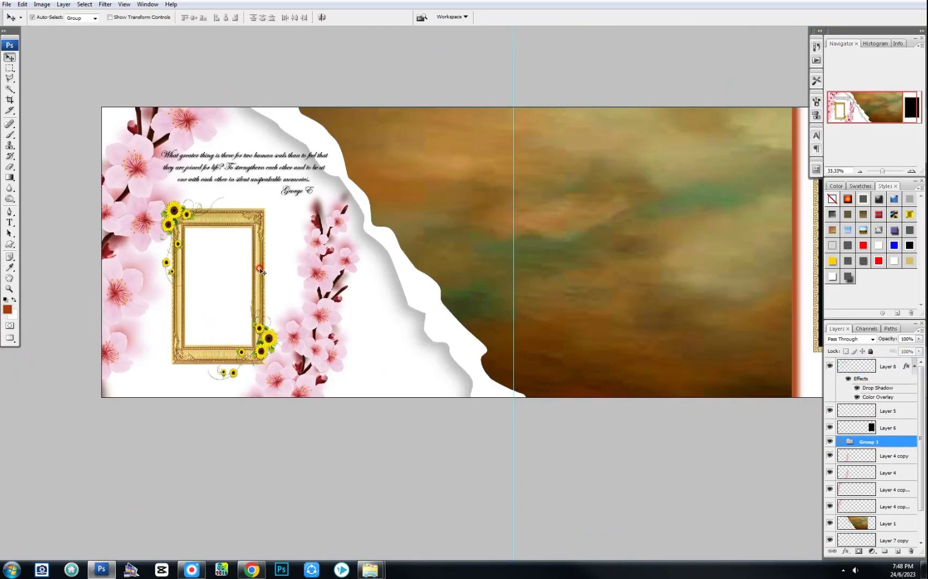
pyautogui.moveTo(182, 225); pyautogui.dragTo(254, 348)
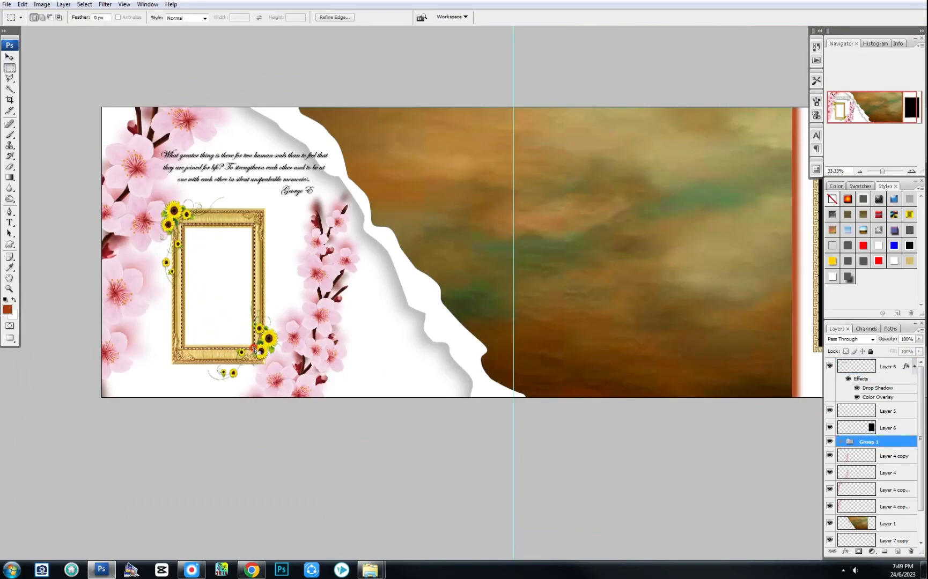
pyautogui.click(270, 283)
pyautogui.press('v')
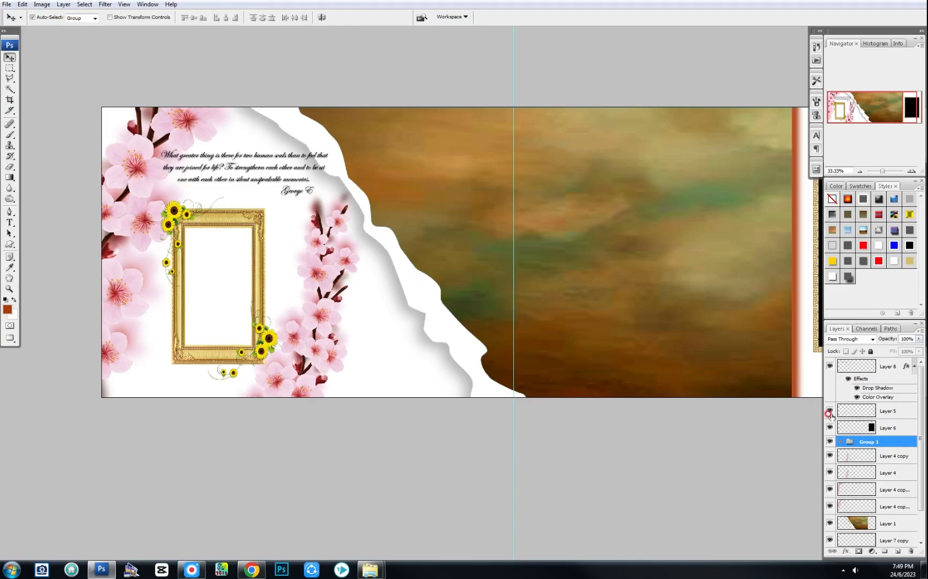
pyautogui.click(841, 443)
pyautogui.click(874, 489)
pyautogui.press('m')
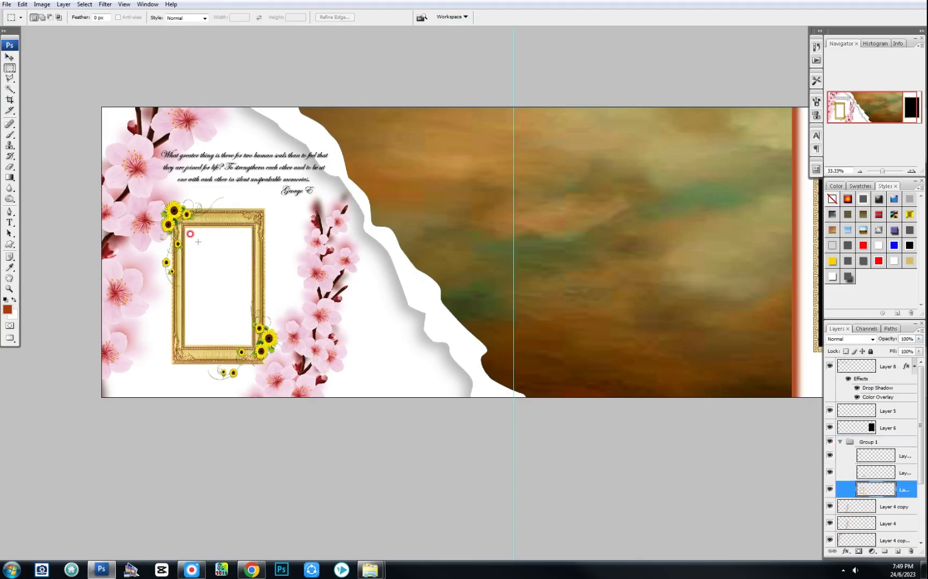
pyautogui.hotkey('ctrl', 'z')
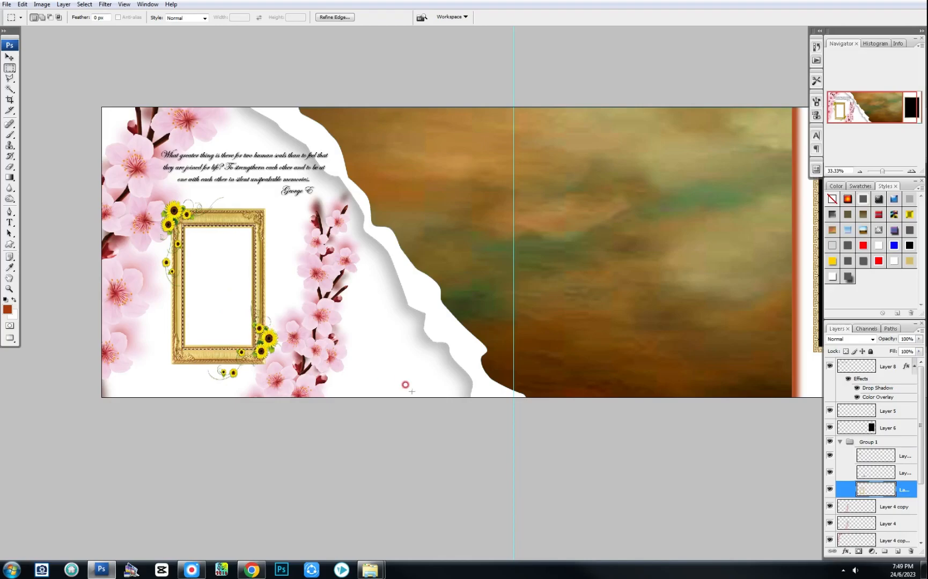
# Fill the frame opening with rust on a new layer in Group 1 and move that layer beneath the gold frame
pyautogui.click(896, 552)
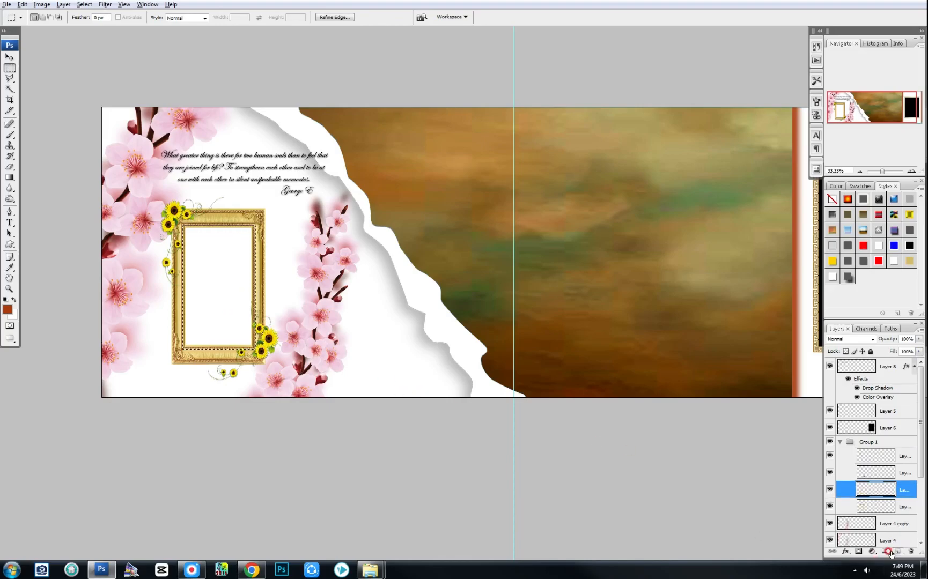
pyautogui.hotkey('alt', 'BackSpace')
pyautogui.hotkey('ctrl', 'd')
pyautogui.hotkey('ctrl', '[')
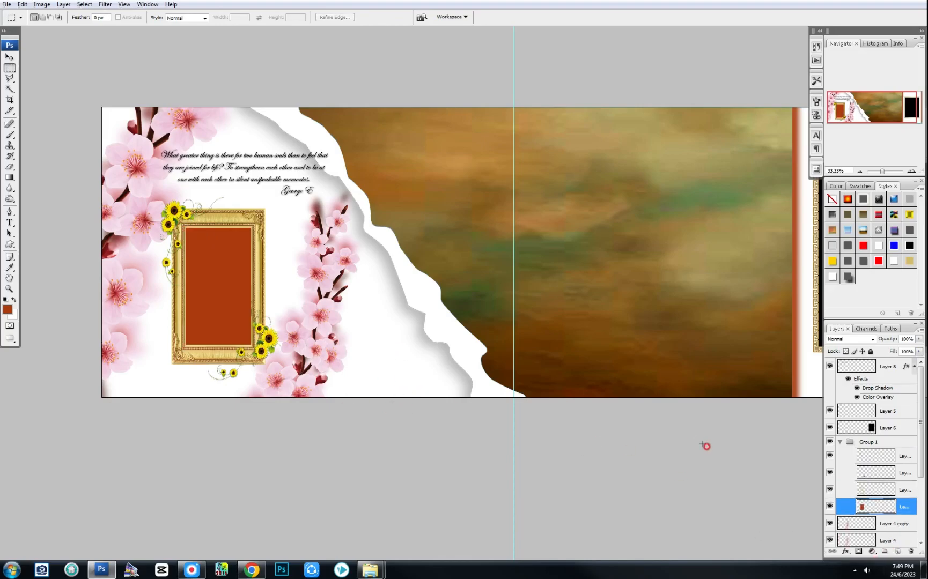
pyautogui.click(872, 443)
pyautogui.click(841, 442)
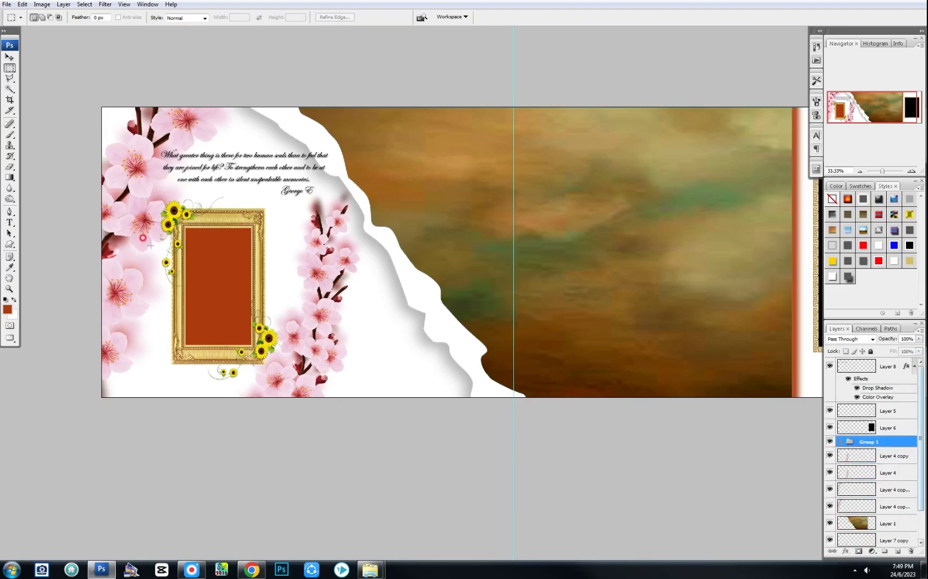
pyautogui.press('v')
pyautogui.click(840, 442)
pyautogui.moveTo(514, 292); pyautogui.dragTo(445, 314)
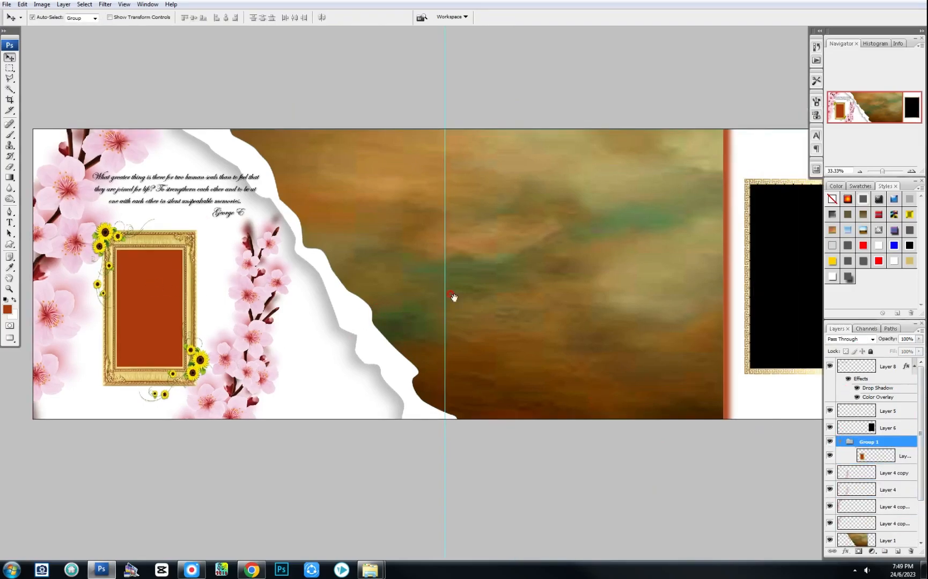
pyautogui.moveTo(390, 352); pyautogui.dragTo(332, 374)
pyautogui.hotkey('ctrl', '-')
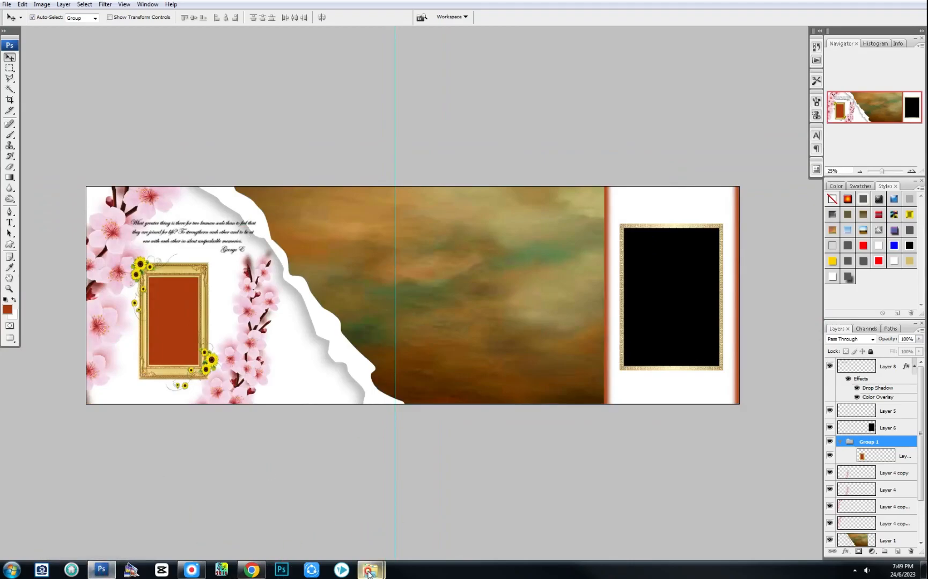
# Leave the Studio backgrounds folder in Windows Explorer and look through the Screen Recoerding folder for images
pyautogui.moveTo(370, 573)
pyautogui.click(424, 516)
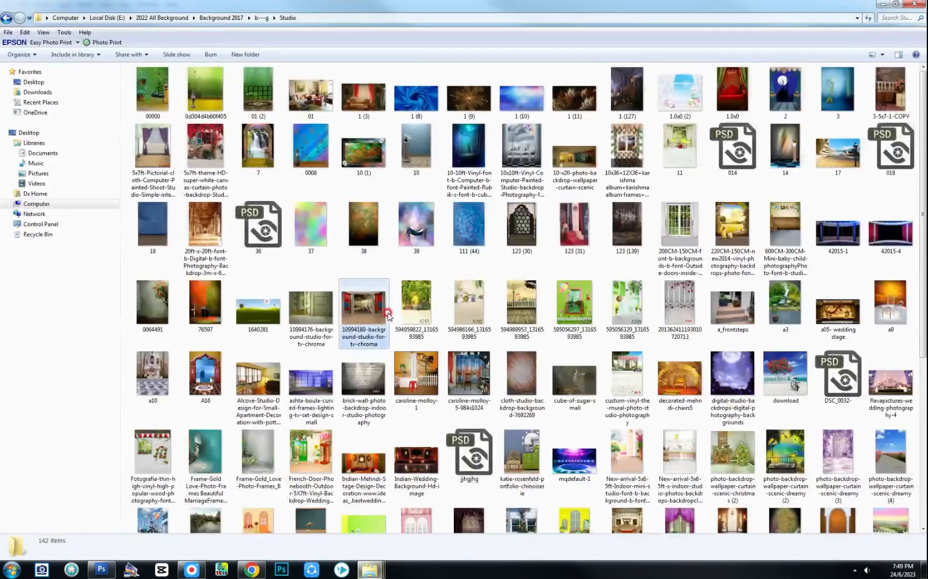
pyautogui.press('BackSpace')
pyautogui.press('BackSpace')
pyautogui.press('BackSpace')
pyautogui.press('BackSpace')
pyautogui.press('BackSpace')
pyautogui.doubleClick(452, 89)
pyautogui.doubleClick(160, 80)
pyautogui.doubleClick(303, 448)
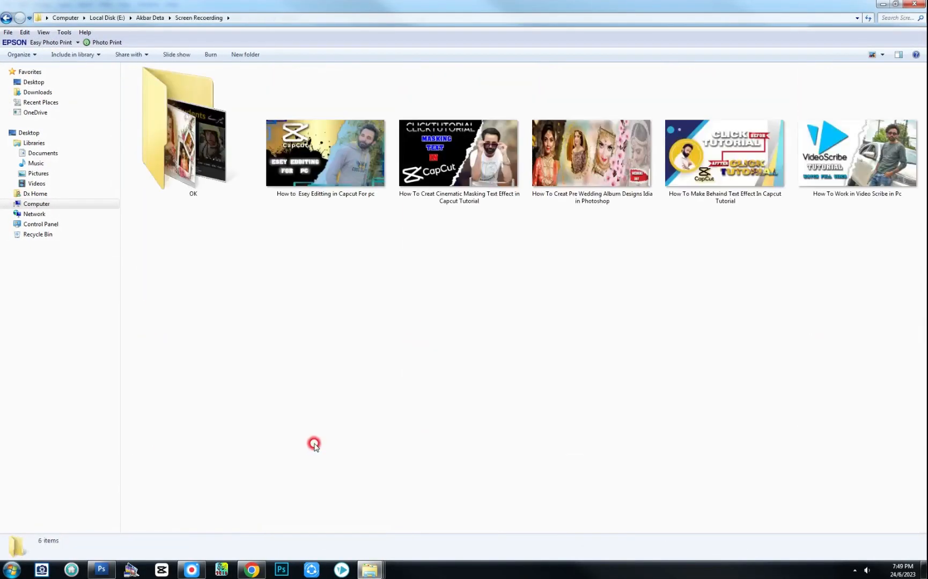
pyautogui.press('BackSpace')
# Look through the subfolders of Sctres Imge HD and Screen Recoerding for bride photos
pyautogui.doubleClick(456, 407)
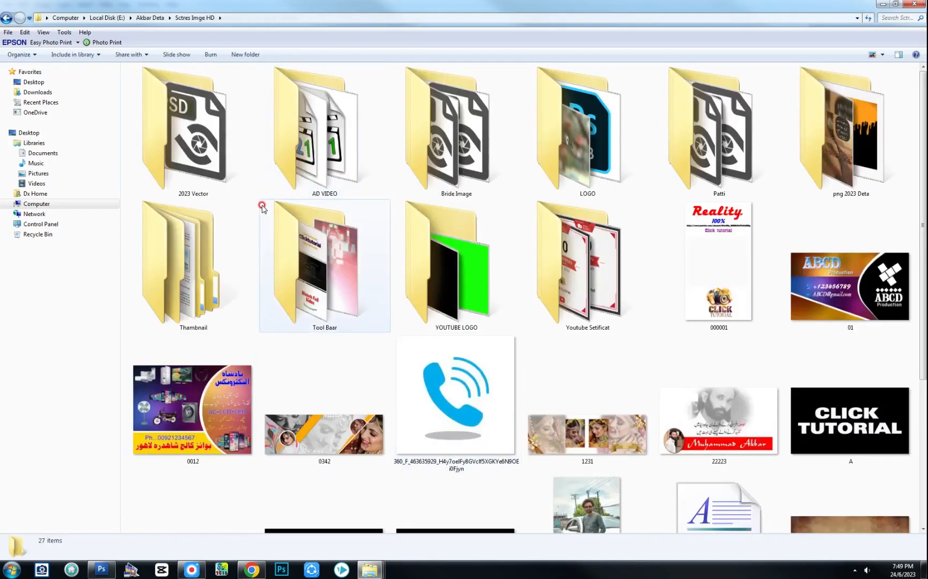
pyautogui.doubleClick(299, 297)
pyautogui.press('BackSpace')
pyautogui.press('BackSpace')
pyautogui.doubleClick(303, 429)
pyautogui.doubleClick(203, 186)
pyautogui.press('BackSpace')
pyautogui.press('BackSpace')
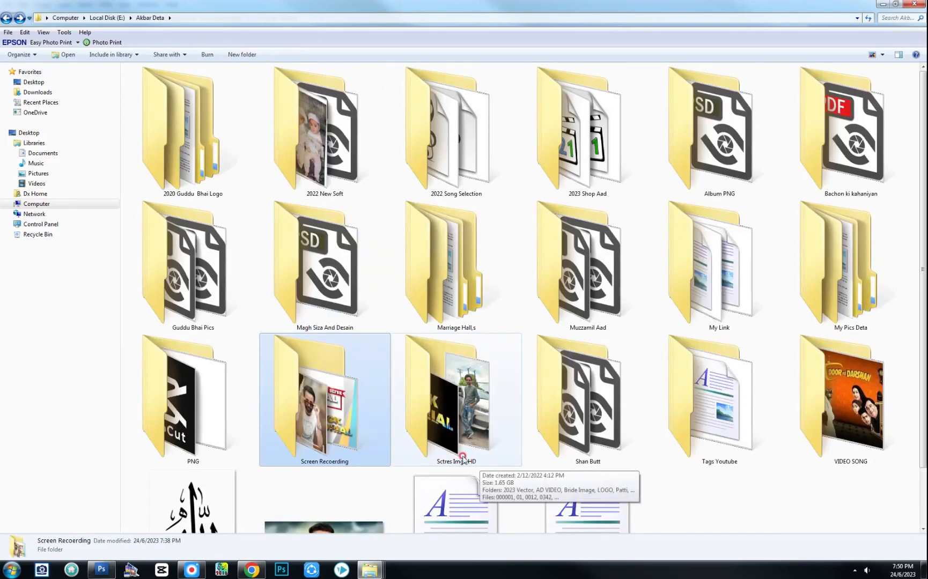
# Open the Bride Pics folder inside Bride Image in the Sctres Imge HD folder
pyautogui.doubleClick(429, 429)
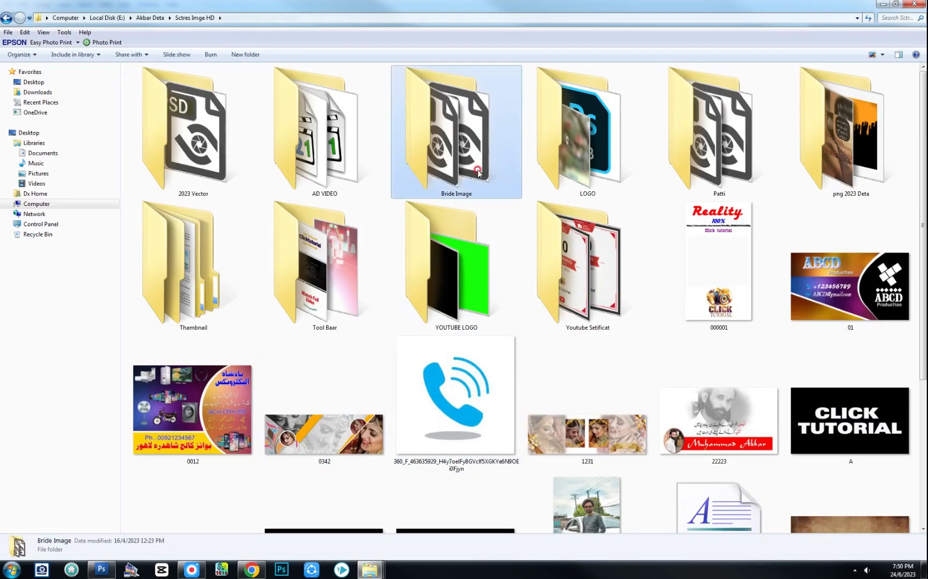
pyautogui.doubleClick(456, 135)
pyautogui.doubleClick(317, 134)
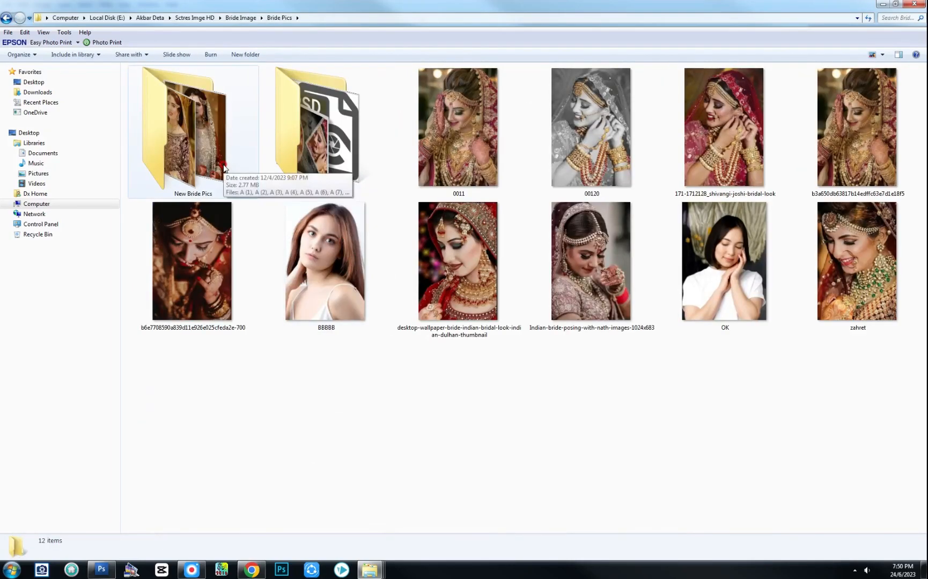
# Insert the Indian-bride-posing-with-nath photo into the black opening of the white panel's frame, scaled to 56.6%, and merge it with Layer 6
pyautogui.moveTo(575, 290); pyautogui.dragTo(625, 370)
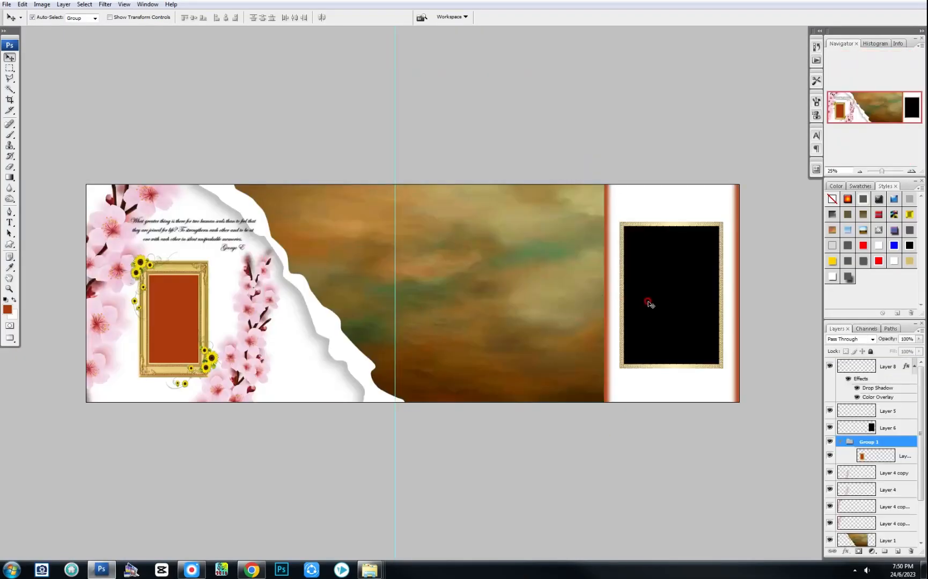
pyautogui.press('Return')
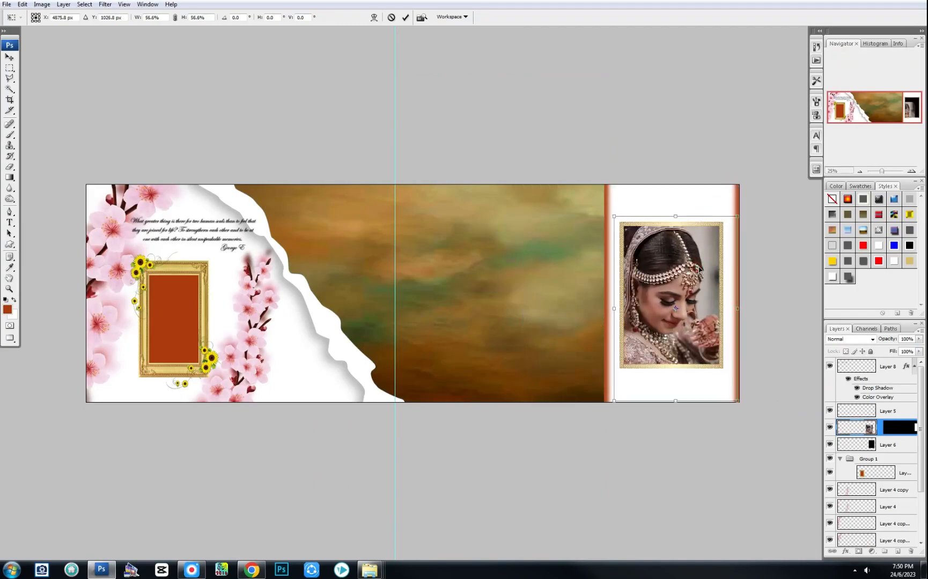
pyautogui.hotkey('ctrl', 'e')
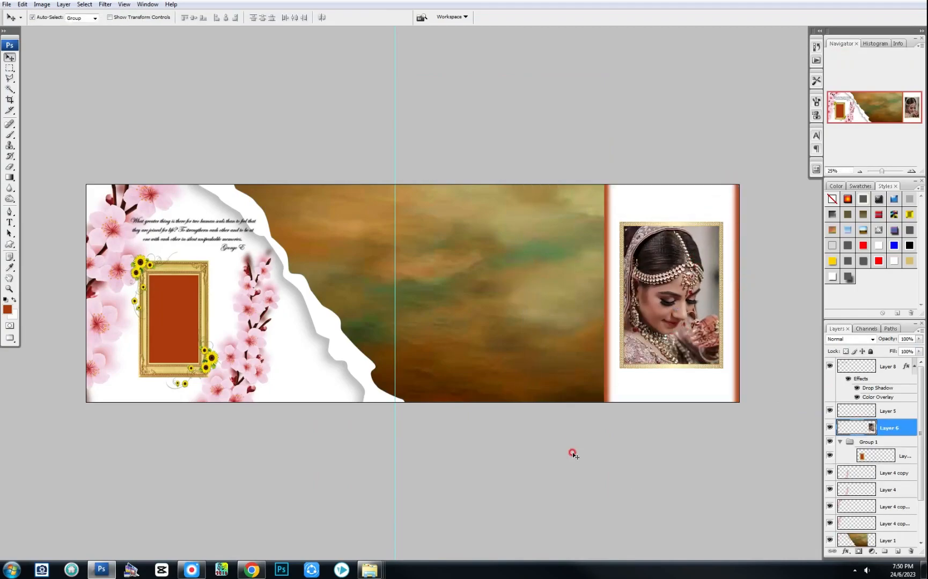
# Open photo 0011 from Bride Pics and paste it into the sunflower frame's rust opening in Group 1, scaled to fit
pyautogui.moveTo(369, 570)
pyautogui.click(476, 512)
pyautogui.moveTo(459, 129); pyautogui.dragTo(192, 331)
pyautogui.hotkey('ctrl', 'Tab')
pyautogui.click(864, 464)
pyautogui.moveTo(321, 358); pyautogui.dragTo(204, 325)
pyautogui.moveTo(303, 186); pyautogui.dragTo(209, 265)
pyautogui.press('Return')
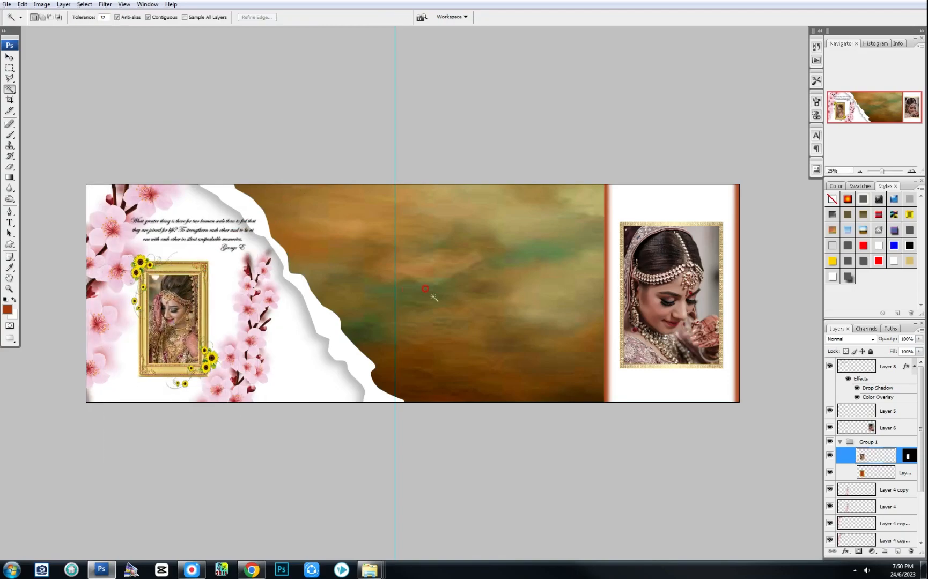
# Open photo A (9) from the New Bride Pics folder, copy it and close its document
pyautogui.moveTo(369, 569)
pyautogui.click(486, 512)
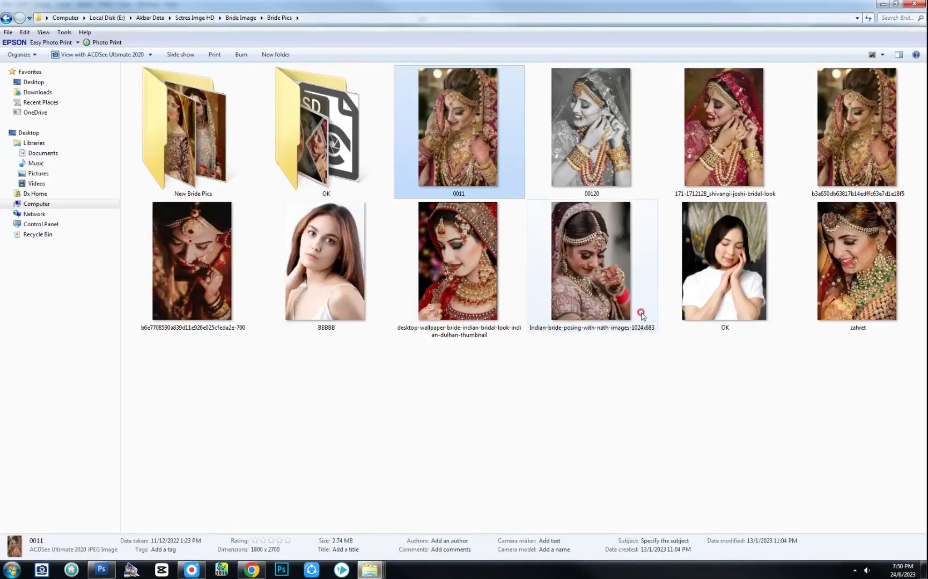
pyautogui.doubleClick(230, 143)
pyautogui.doubleClick(457, 261)
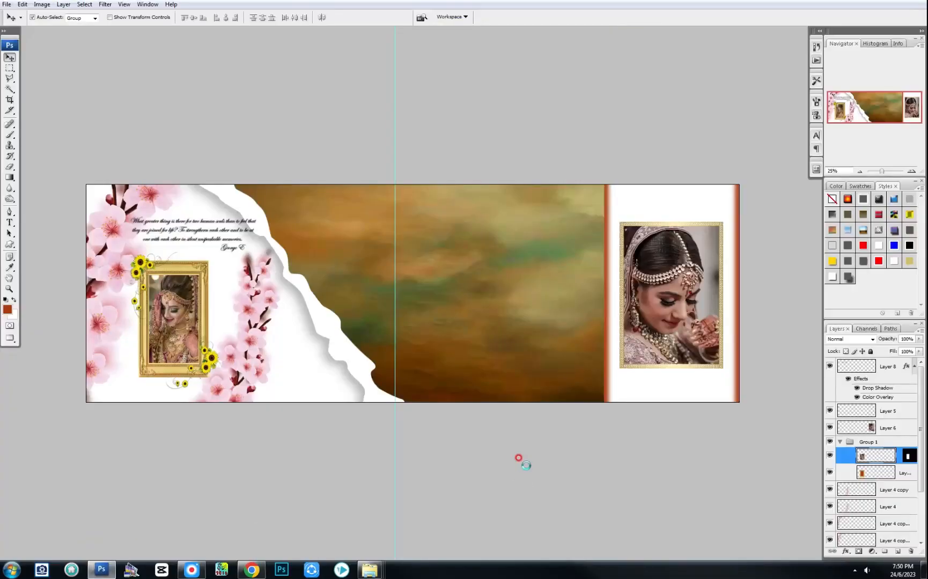
pyautogui.hotkey('ctrl', 'w')
# Paste the A (9) portrait into a feathered elliptical selection over the painted backdrop, above Layer 1, and scale it to 141.2%
pyautogui.press('m')
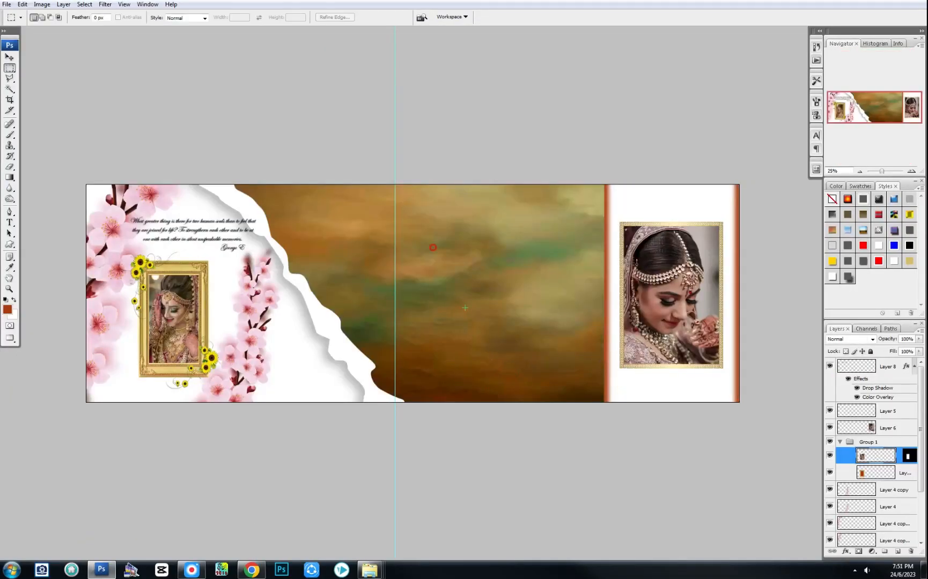
pyautogui.moveTo(8, 69); pyautogui.dragTo(43, 79)
pyautogui.moveTo(579, 390); pyautogui.dragTo(585, 393)
pyautogui.hotkey('ctrl', 'alt', 'd')
pyautogui.press('Return')
pyautogui.scroll(-3, 858, 483)
pyautogui.click(853, 488)
pyautogui.hotkey('ctrl', 'shift', 'v')
pyautogui.hotkey('ctrl', 't')
pyautogui.moveTo(580, 183); pyautogui.dragTo(614, 134)
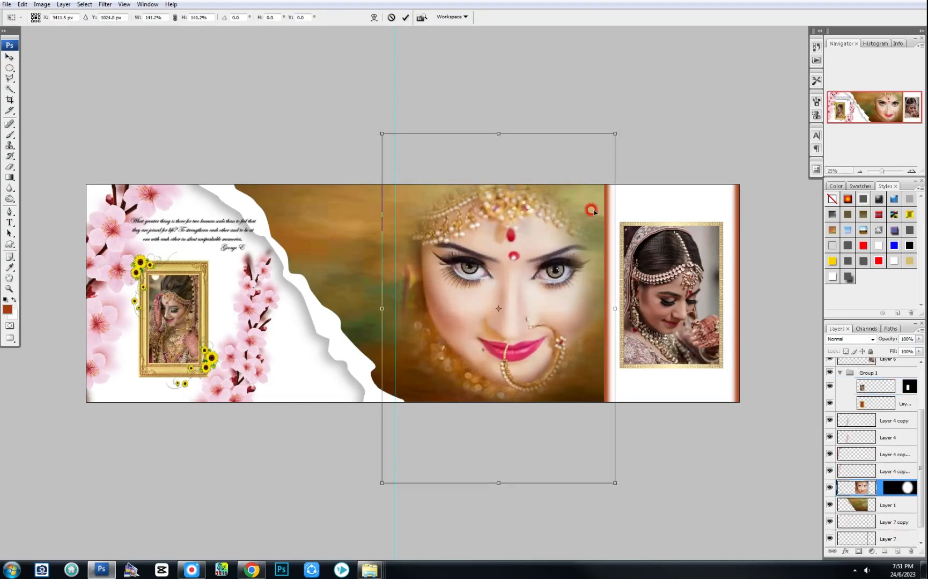
pyautogui.press('Return')
# Blend the large face layer into the backdrop with Luminosity mode and 50% opacity
pyautogui.hotkey('shift', 'alt', 'y')
pyautogui.press('5')
pyautogui.press('v')
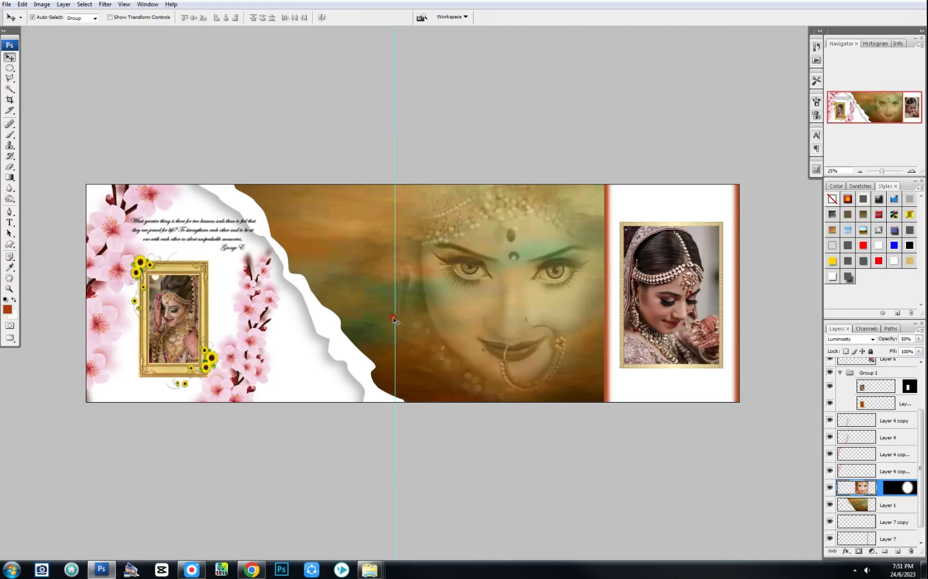
# Open photo A (7) from the New Bride Pics folder and copy it for the album layout
pyautogui.moveTo(369, 570)
pyautogui.click(448, 510)
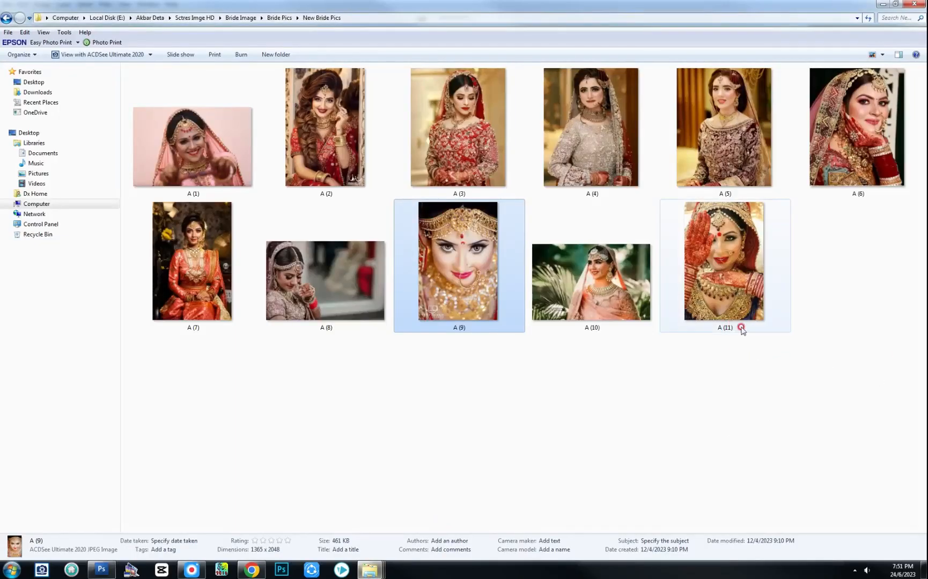
pyautogui.click(202, 273)
pyautogui.moveTo(202, 272); pyautogui.dragTo(361, 448)
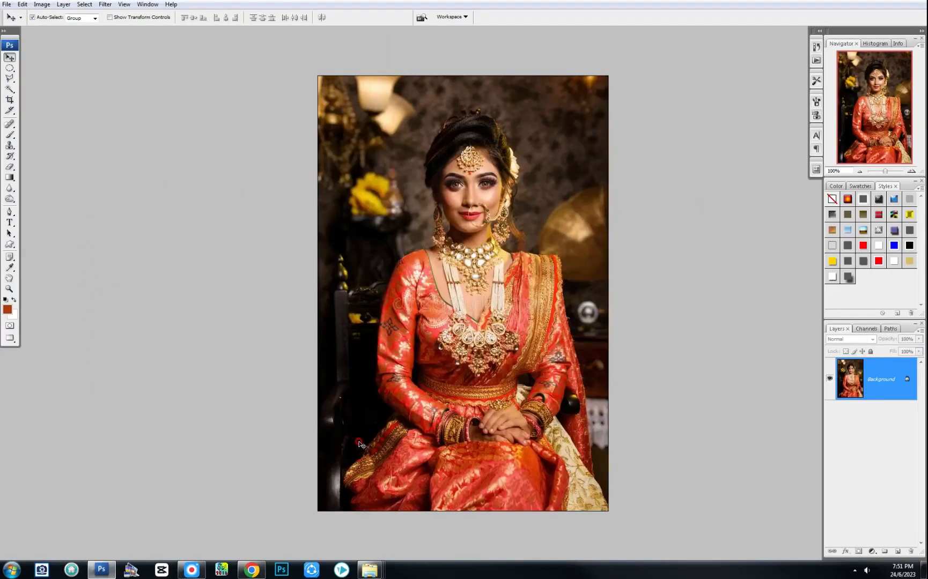
pyautogui.moveTo(439, 333); pyautogui.dragTo(429, 337)
pyautogui.hotkey('ctrl', 'Tab')
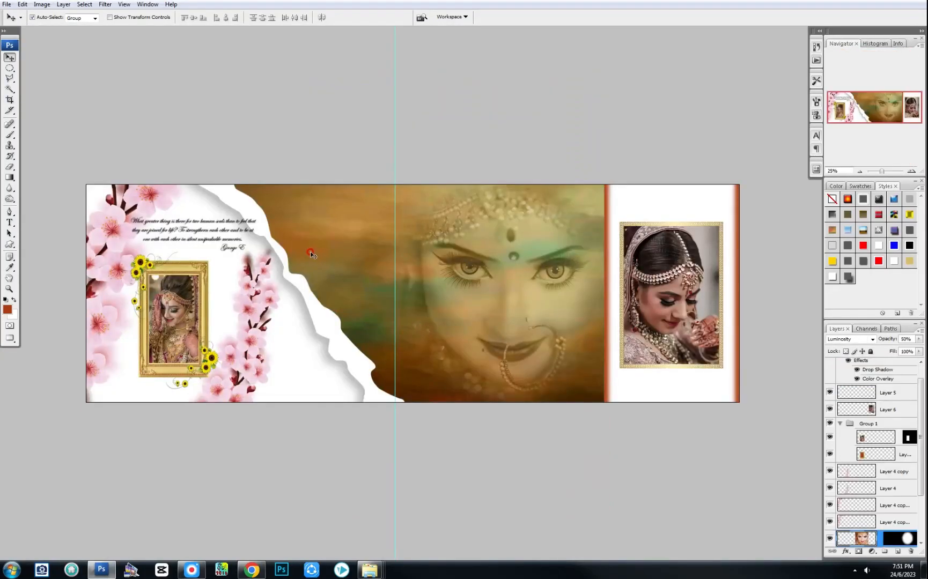
# Place the A (7) photo over the torn paper edge, scaled down and tilted counterclockwise
pyautogui.moveTo(324, 261); pyautogui.dragTo(324, 261)
pyautogui.hotkey('ctrl', 't')
pyautogui.moveTo(451, 269); pyautogui.dragTo(443, 255)
pyautogui.moveTo(438, 291); pyautogui.dragTo(385, 347)
pyautogui.press('Return')
# Add a 15 px white stroke around the tilted bride photo
pyautogui.hotkey('alt', 'e')
pyautogui.write('s')
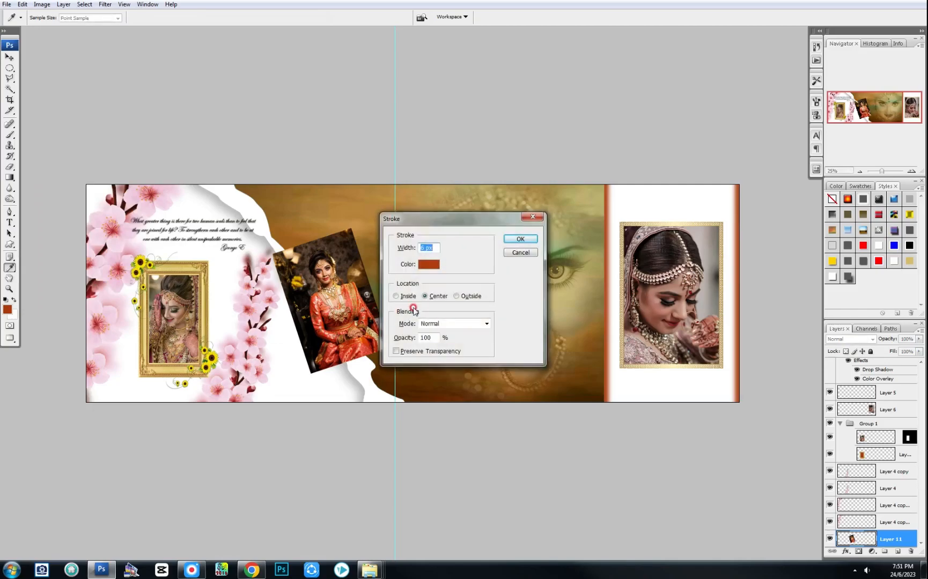
pyautogui.write('15')
pyautogui.click(428, 265)
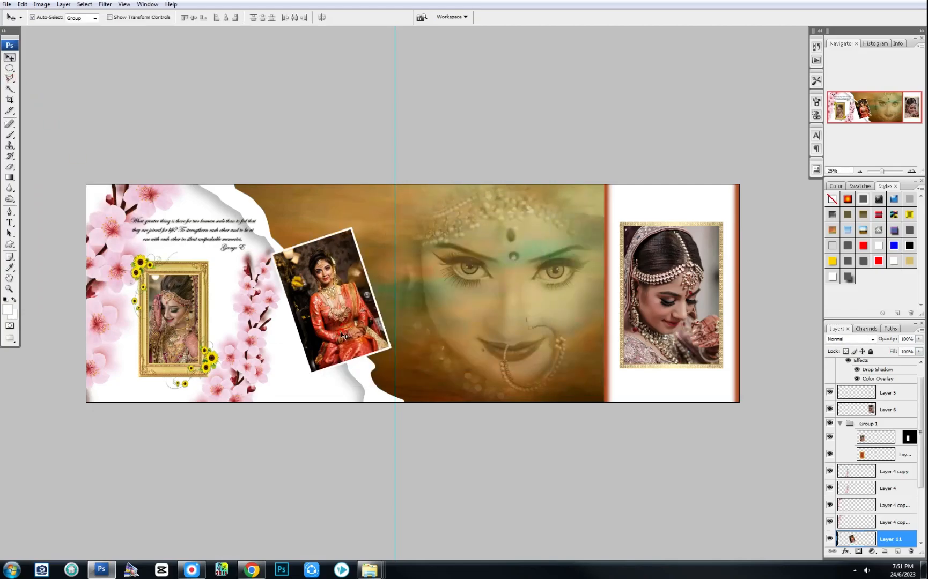
pyautogui.hotkey('ctrl', 't')
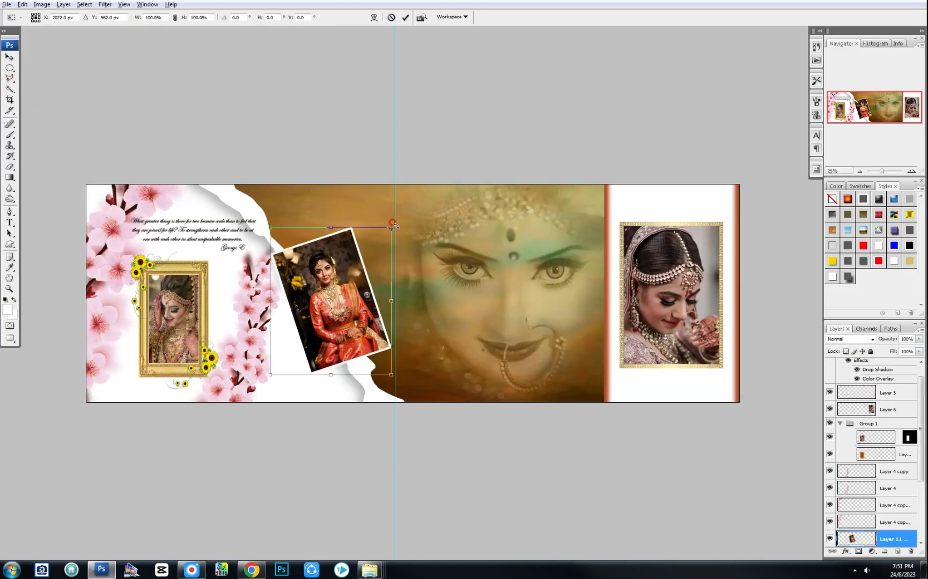
pyautogui.press('Return')
# Find the black heart flourish pngegg (65) in the PNG folder and open it in Photoshop
pyautogui.click(378, 572)
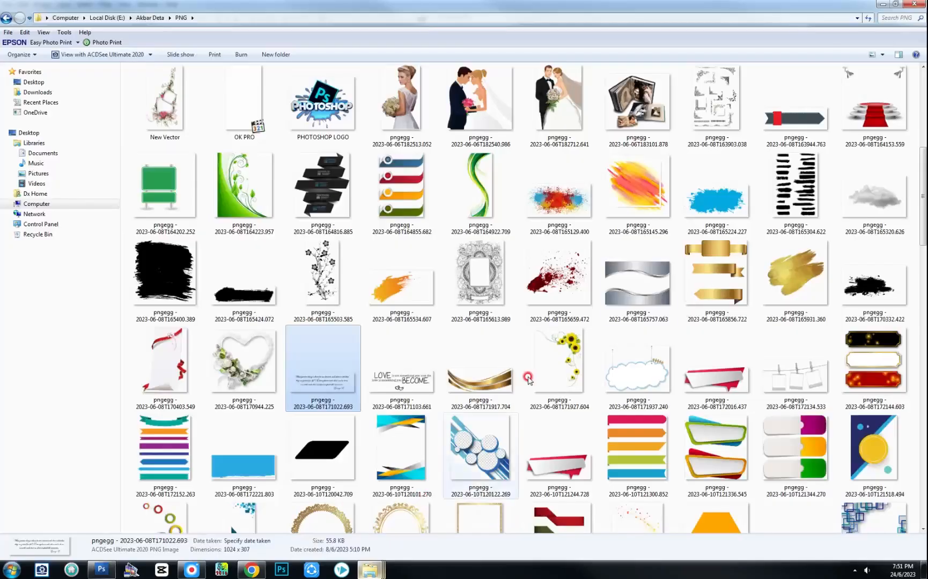
pyautogui.scroll(5, 669, 343)
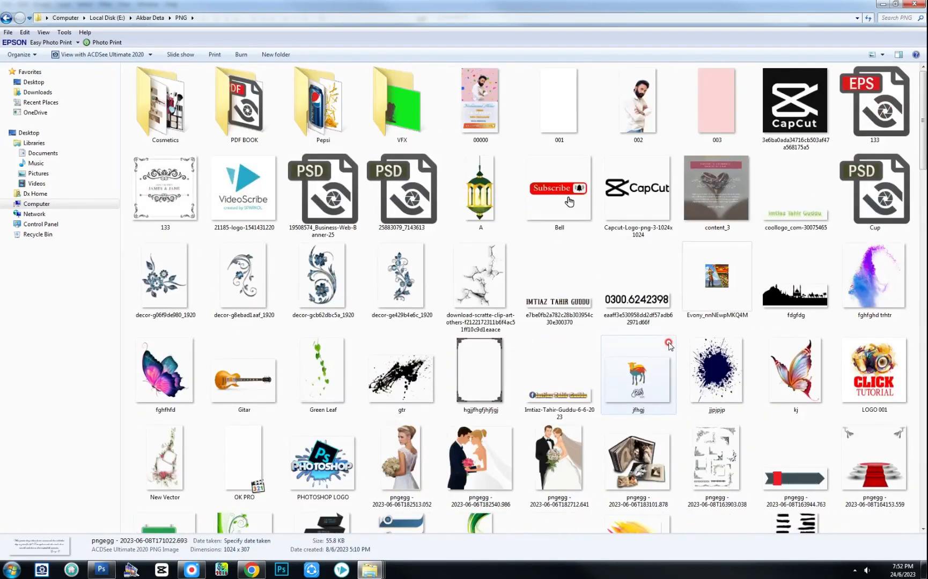
pyautogui.scroll(-3, 669, 345)
pyautogui.scroll(-6, 665, 355)
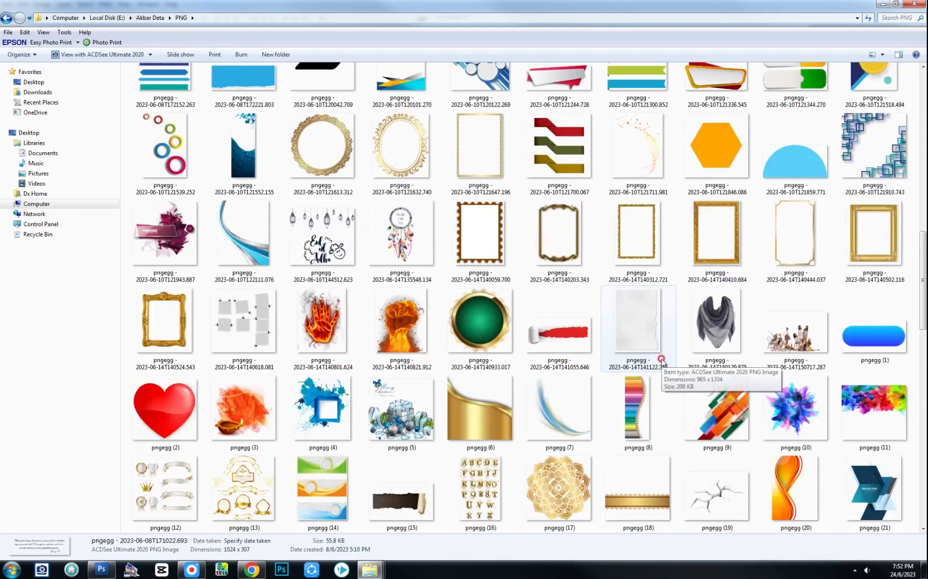
pyautogui.scroll(-3, 662, 363)
pyautogui.scroll(-3, 662, 363)
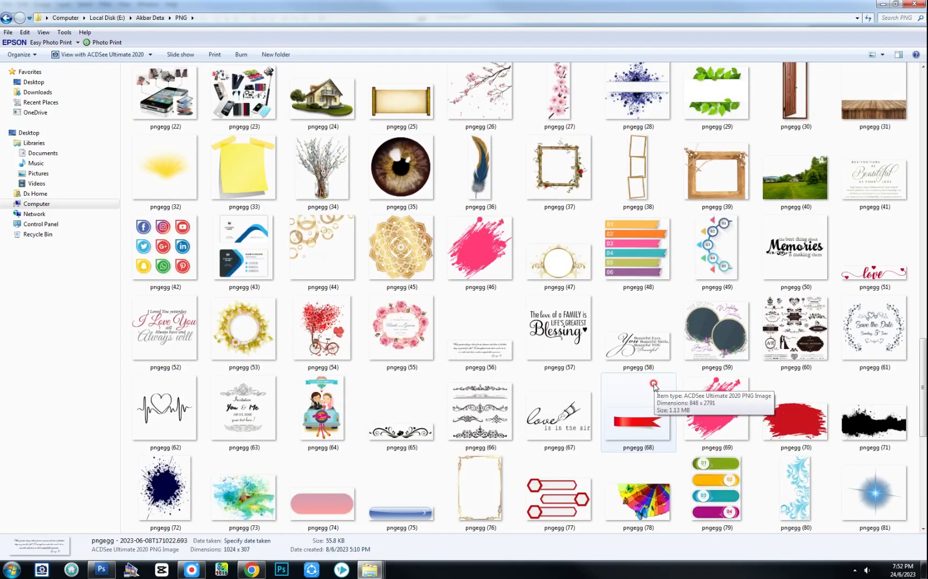
pyautogui.doubleClick(401, 432)
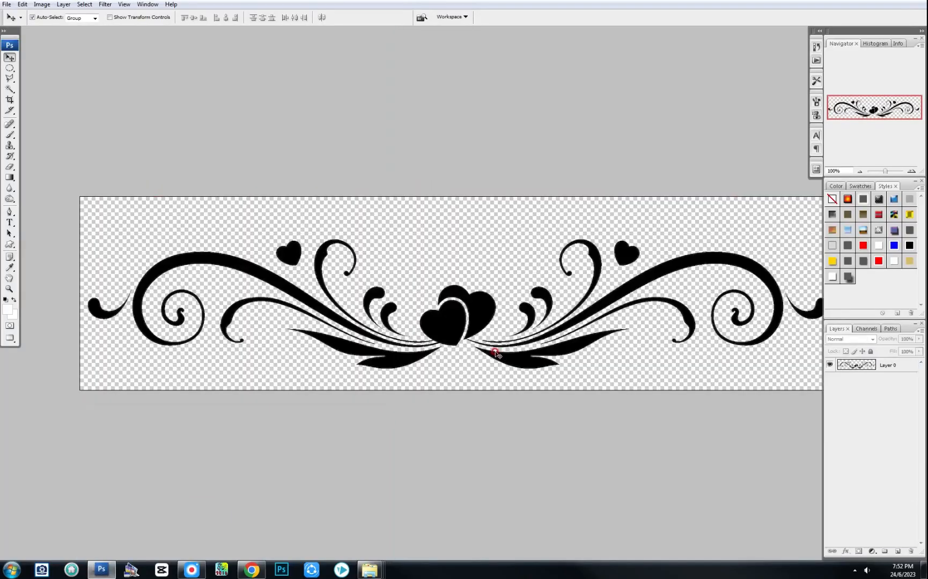
pyautogui.hotkey('ctrl', 'w')
pyautogui.scroll(1, 330, 260)
pyautogui.hotkey('ctrl', 'v')
pyautogui.hotkey('ctrl', 'z')
pyautogui.hotkey('ctrl', 'v')
pyautogui.hotkey('ctrl', 'z')
# Reopen pngegg (65) from the PNG folder and copy the heart flourish into the album layout
pyautogui.moveTo(371, 570)
pyautogui.click(370, 515)
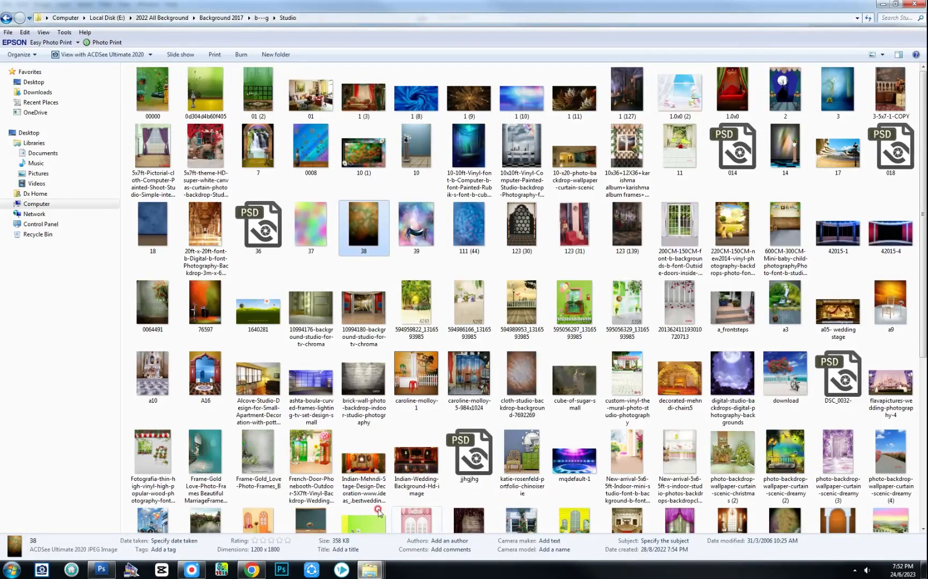
pyautogui.click(269, 517)
pyautogui.moveTo(435, 411); pyautogui.dragTo(583, 361)
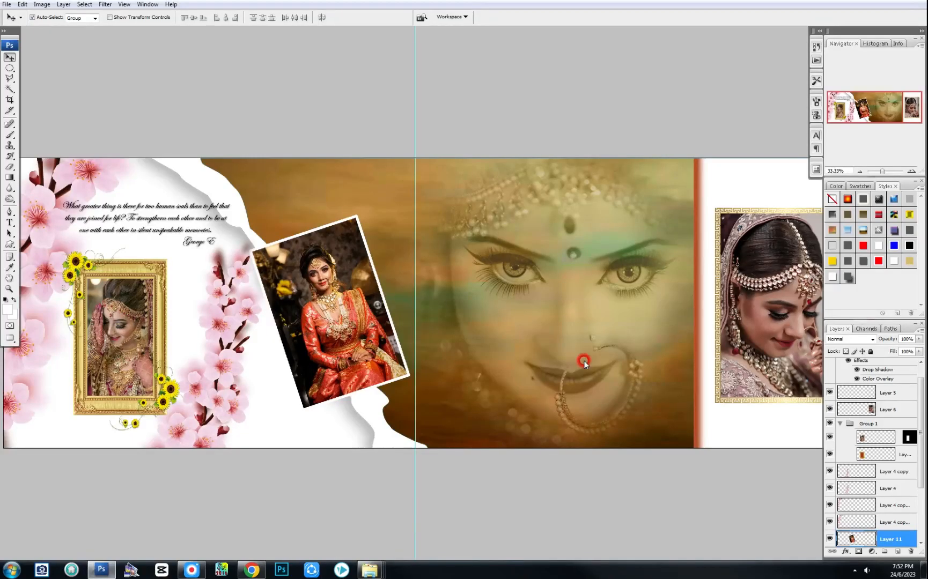
pyautogui.hotkey('ctrl', 'c')
pyautogui.hotkey('ctrl', 'w')
pyautogui.hotkey('ctrl', 'v')
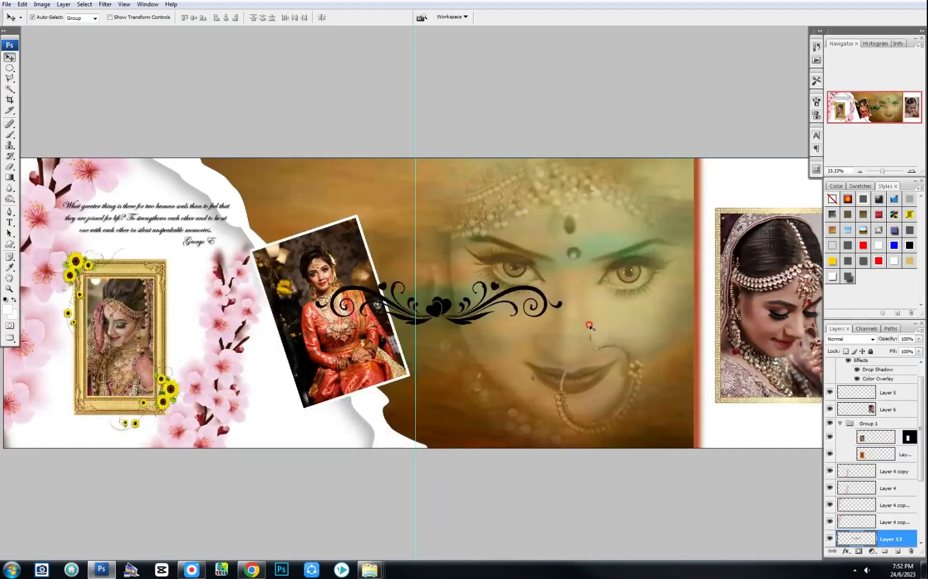
# Scale down and rotate the flourish so it sits along the tilted photo's top edge
pyautogui.hotkey('ctrl', 't')
pyautogui.moveTo(562, 325); pyautogui.dragTo(521, 316)
pyautogui.moveTo(529, 310); pyautogui.dragTo(456, 219)
pyautogui.moveTo(396, 251); pyautogui.dragTo(357, 226)
pyautogui.press('Escape')
pyautogui.hotkey('ctrl', 't')
pyautogui.moveTo(562, 321); pyautogui.dragTo(364, 222)
pyautogui.press('Return')
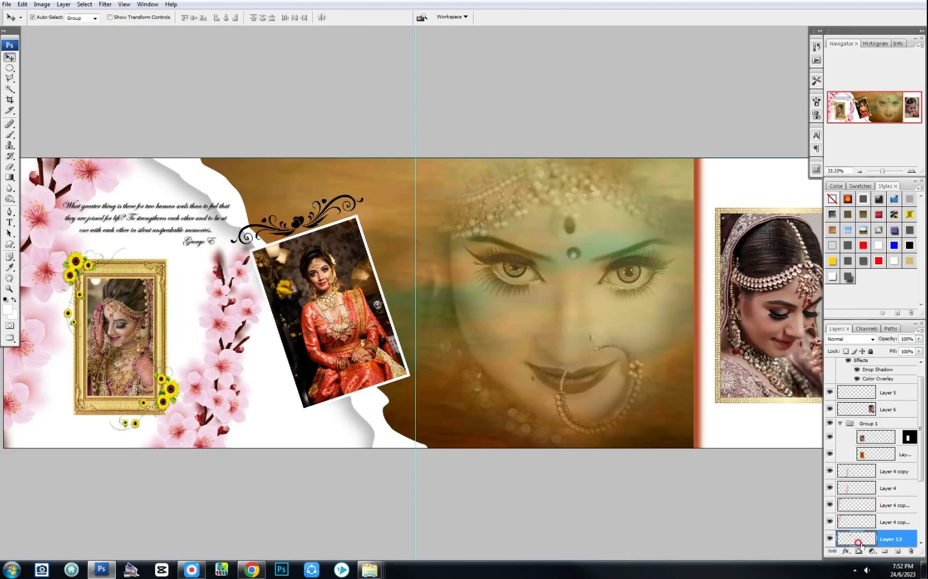
# Give the flourish a white Color Overlay and a Drop Shadow with 10 px distance and increased spread
pyautogui.click(846, 552)
pyautogui.click(869, 512)
pyautogui.click(508, 215)
pyautogui.click(339, 229)
pyautogui.press('Return')
pyautogui.click(363, 230)
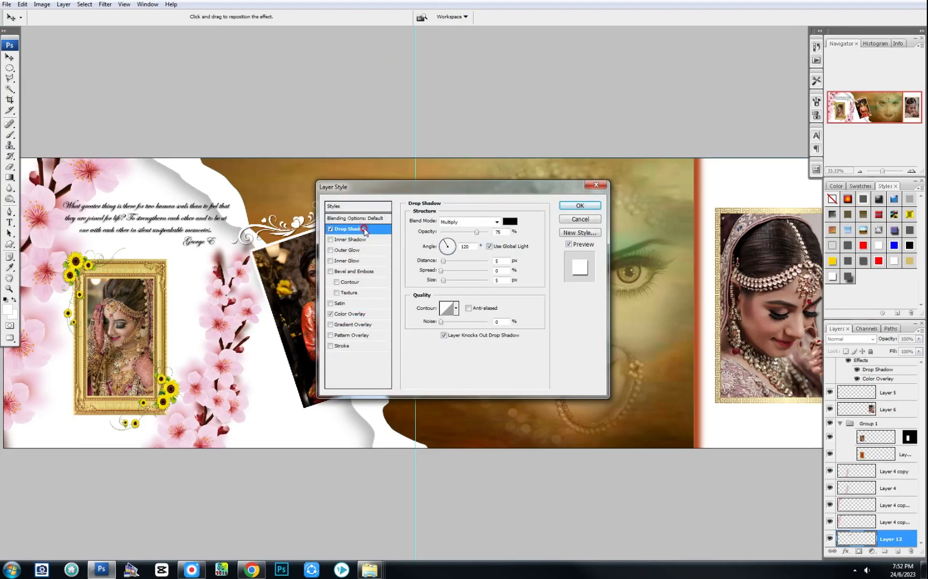
pyautogui.moveTo(443, 280); pyautogui.dragTo(446, 284)
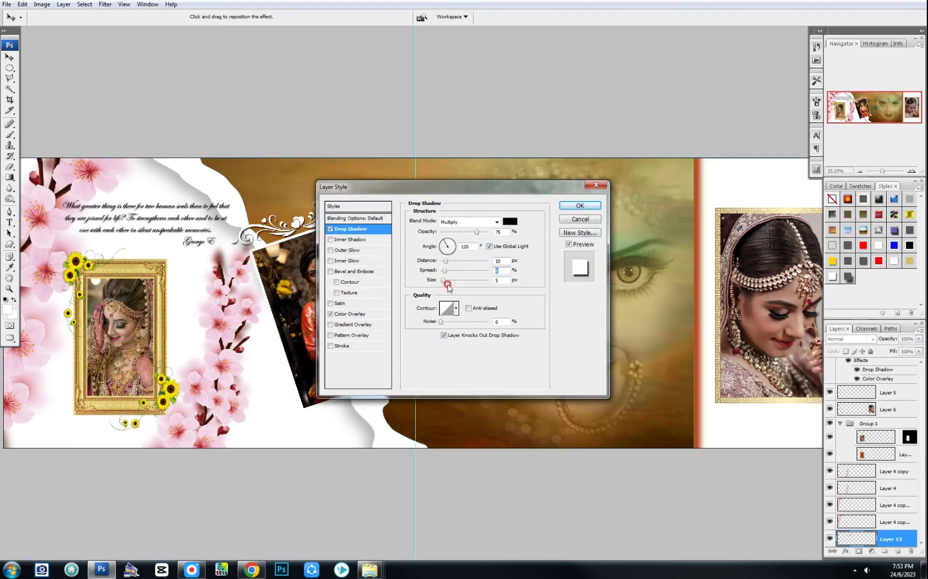
pyautogui.press('Return')
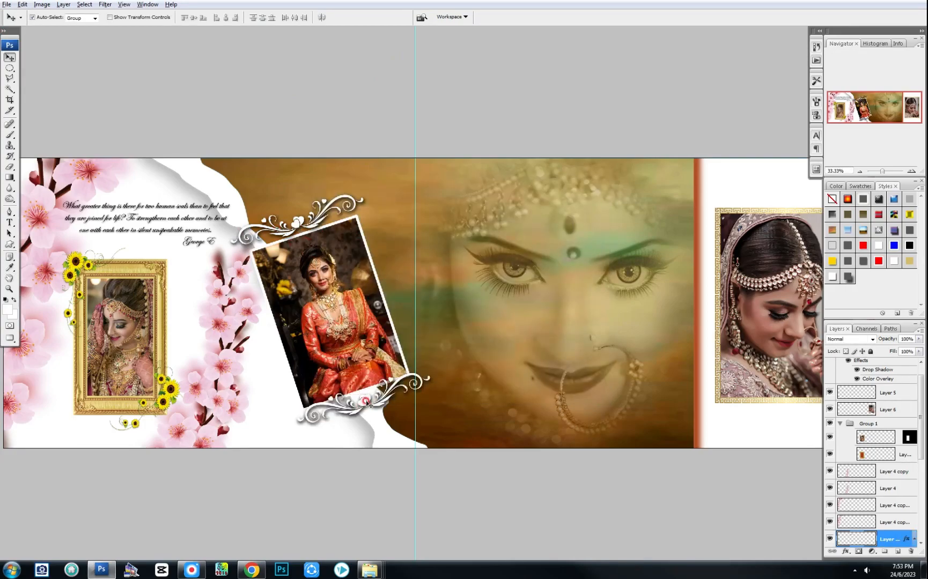
# Fit a vertically flipped copy of the flourish along the tilted photo's bottom edge, rotated to match the photo's angle
pyautogui.hotkey('ctrl', 't')
pyautogui.rightClick(356, 399)
pyautogui.click(424, 535)
pyautogui.moveTo(459, 338); pyautogui.dragTo(461, 337)
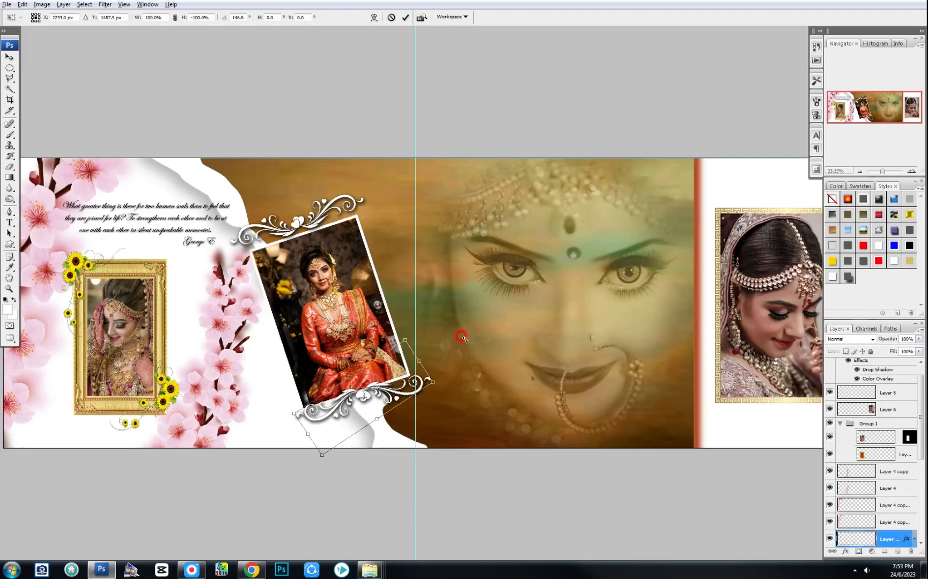
pyautogui.moveTo(516, 361); pyautogui.dragTo(477, 344)
pyautogui.press('Return')
pyautogui.hotkey('ctrl', '-')
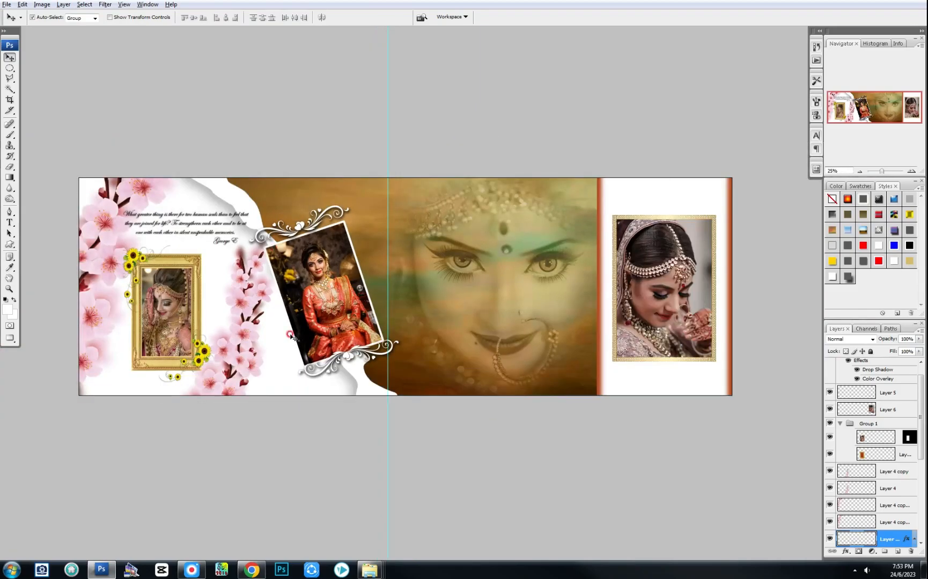
# Place the golden star flare pngegg (82) from the PNG folder into the album layout over the gold-framed photo
pyautogui.moveTo(369, 572)
pyautogui.click(265, 518)
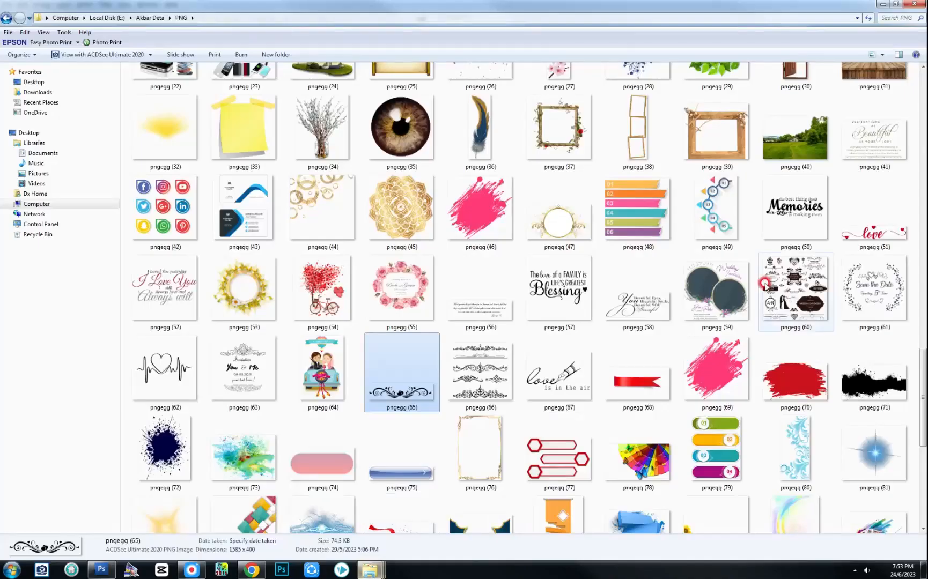
pyautogui.click(665, 381)
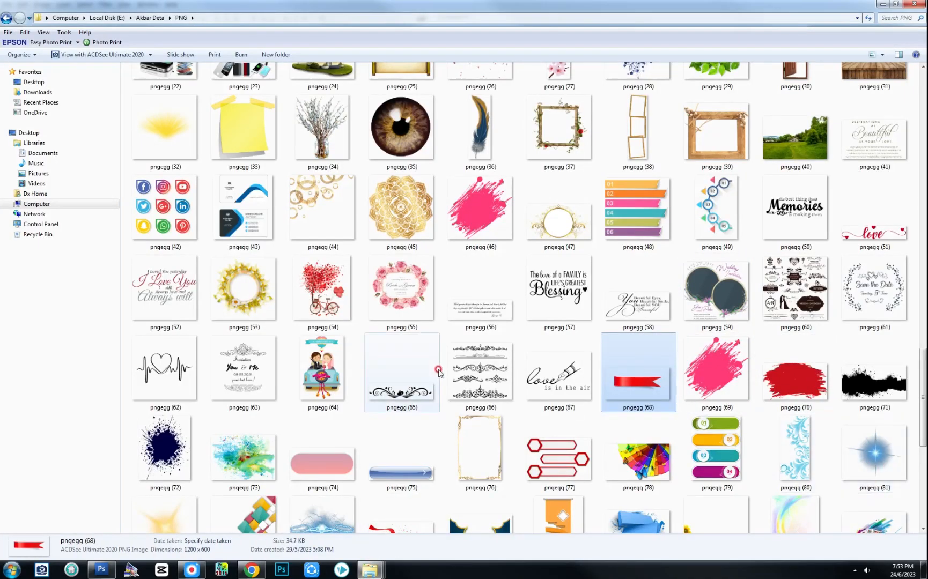
pyautogui.scroll(-3, 407, 370)
pyautogui.moveTo(162, 317); pyautogui.dragTo(577, 362)
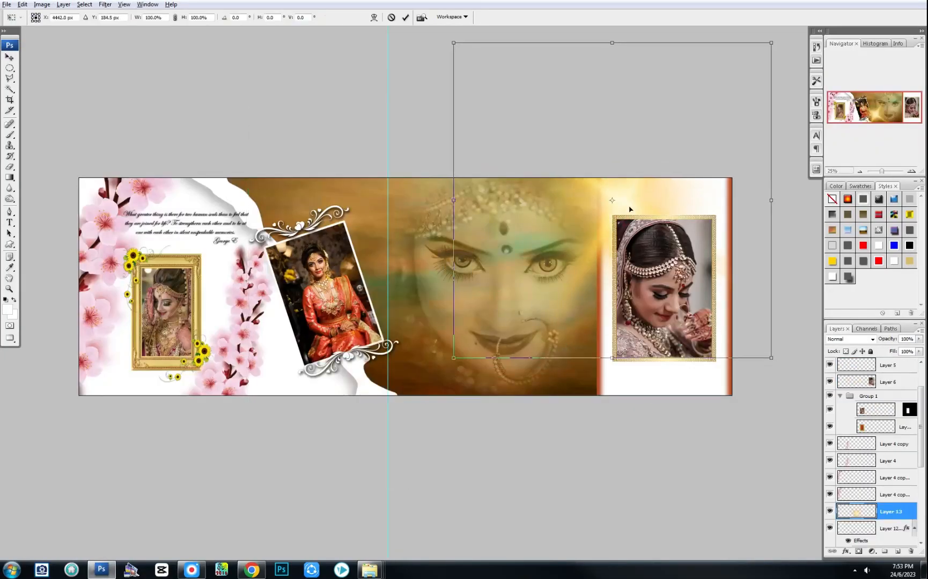
pyautogui.press('Return')
# Raise the star flare's layer above the gold-framed photo and its frame
pyautogui.hotkey('ctrl', ']')
pyautogui.hotkey('ctrl', ']')
pyautogui.hotkey('ctrl', ']')
pyautogui.hotkey('ctrl', ']')
pyautogui.hotkey('ctrl', ']')
pyautogui.hotkey('ctrl', ']')
pyautogui.hotkey('ctrl', ']')
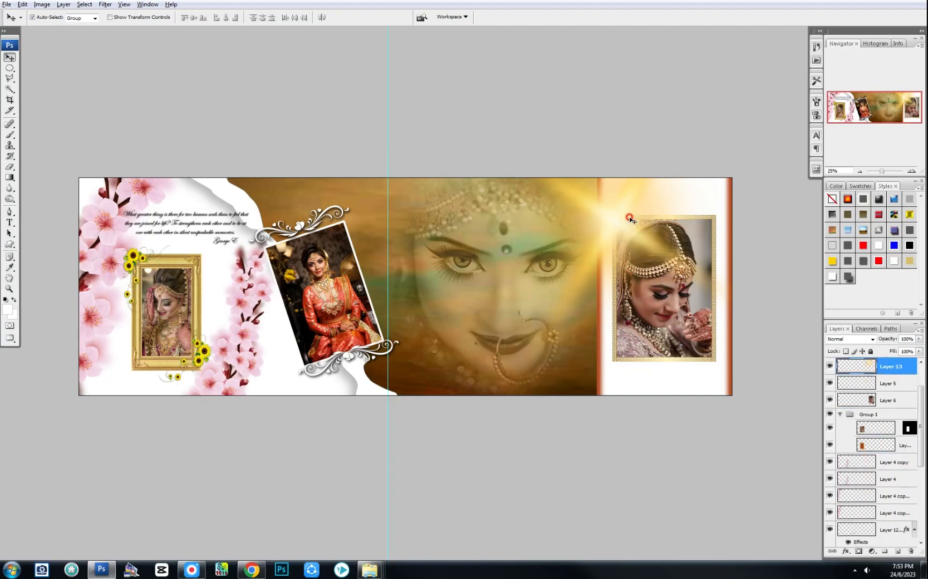
# Scale down the star flare onto the gold frame's upper-left corner and put a copy on its lower-right corner
pyautogui.hotkey('ctrl', 't')
pyautogui.moveTo(766, 377); pyautogui.dragTo(711, 356)
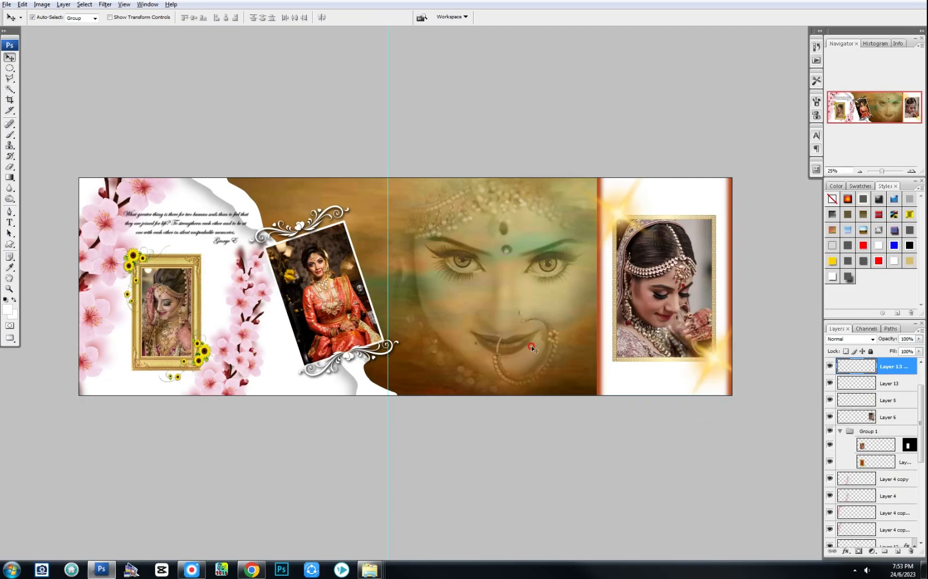
# Copy the blue glitter light streak from the PNG folder into the layout and position it over the gold-framed photo
pyautogui.moveTo(369, 569)
pyautogui.click(266, 516)
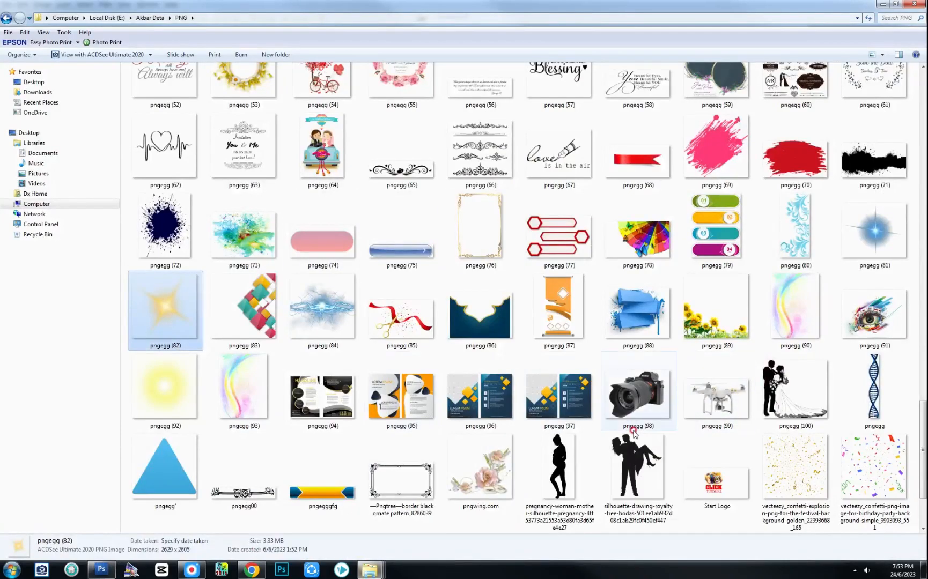
pyautogui.scroll(5, 634, 437)
pyautogui.moveTo(559, 103); pyautogui.dragTo(578, 407)
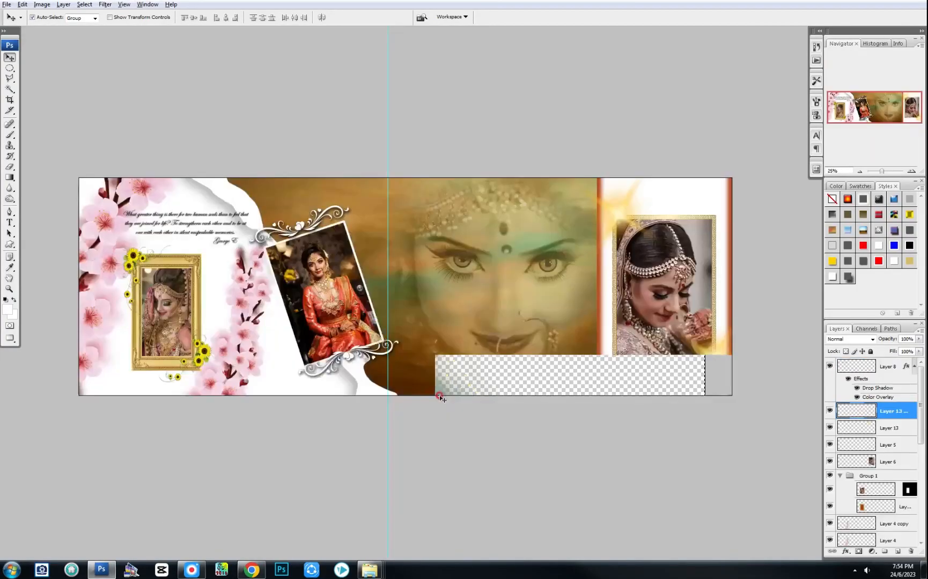
pyautogui.rightClick(365, 352)
pyautogui.click(467, 455)
pyautogui.moveTo(472, 300); pyautogui.dragTo(519, 130)
pyautogui.moveTo(445, 271); pyautogui.dragTo(671, 242)
pyautogui.doubleClick(672, 243)
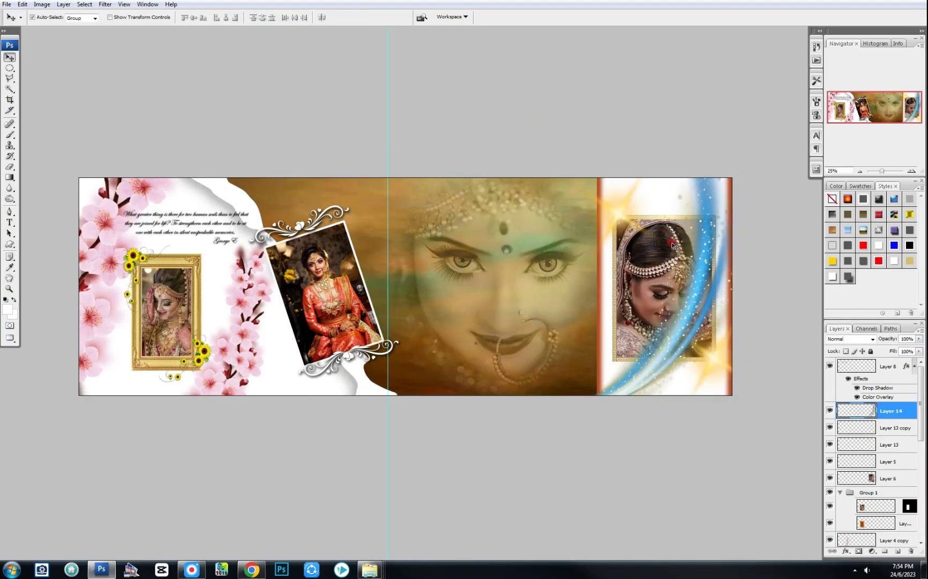
# Lower the blue light streak's layer so it sits behind the gold-framed photo
pyautogui.hotkey('ctrl', '[')
pyautogui.hotkey('ctrl', '[')
pyautogui.hotkey('ctrl', '[')
pyautogui.hotkey('ctrl', '[')
pyautogui.hotkey('ctrl', '[')
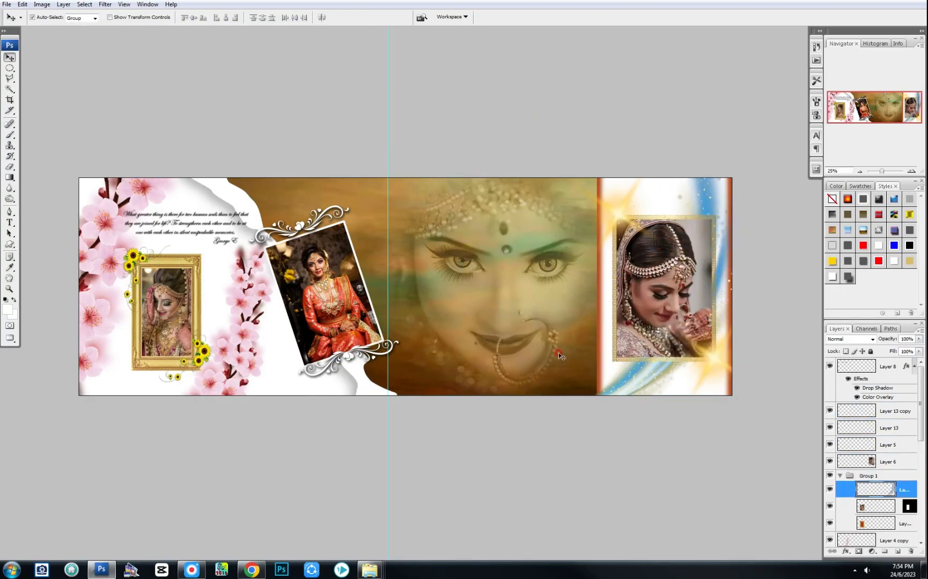
# Review the whole album layout fitted to the screen with the interface panels hidden
pyautogui.press('Tab')
pyautogui.hotkey('ctrl', '0')
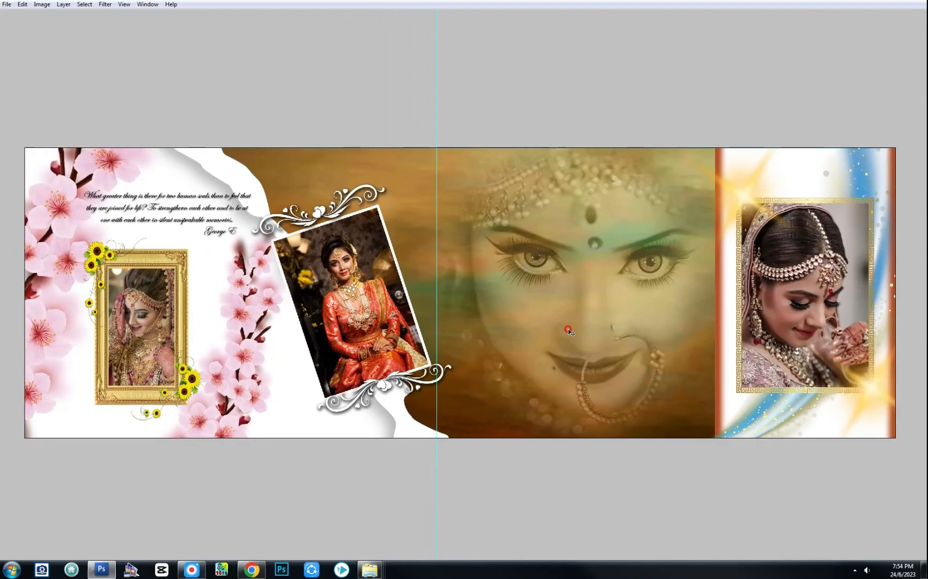